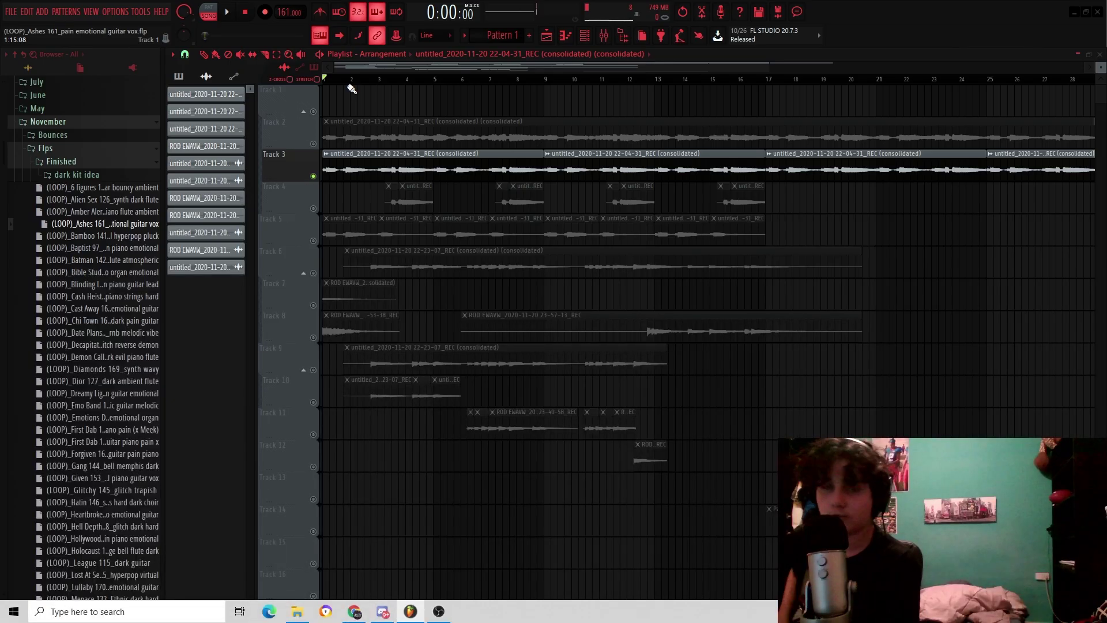
- Examine the REC insert's ValhallaVintageVerb, Guitar Rig 5 Styles presets and Fruity parametric EQ 2
{"action": "key", "text": "F9"}
{"action": "left_click", "coordinate": [1043, 92]}
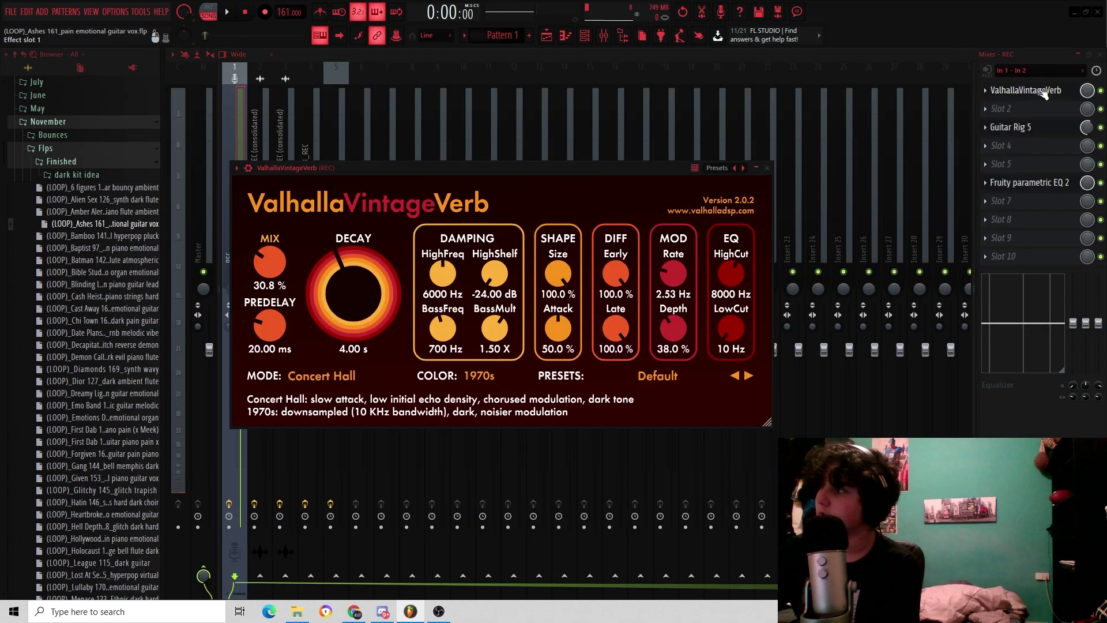
{"action": "left_click_drag", "start_coordinate": [320, 170], "coordinate": [314, 152]}
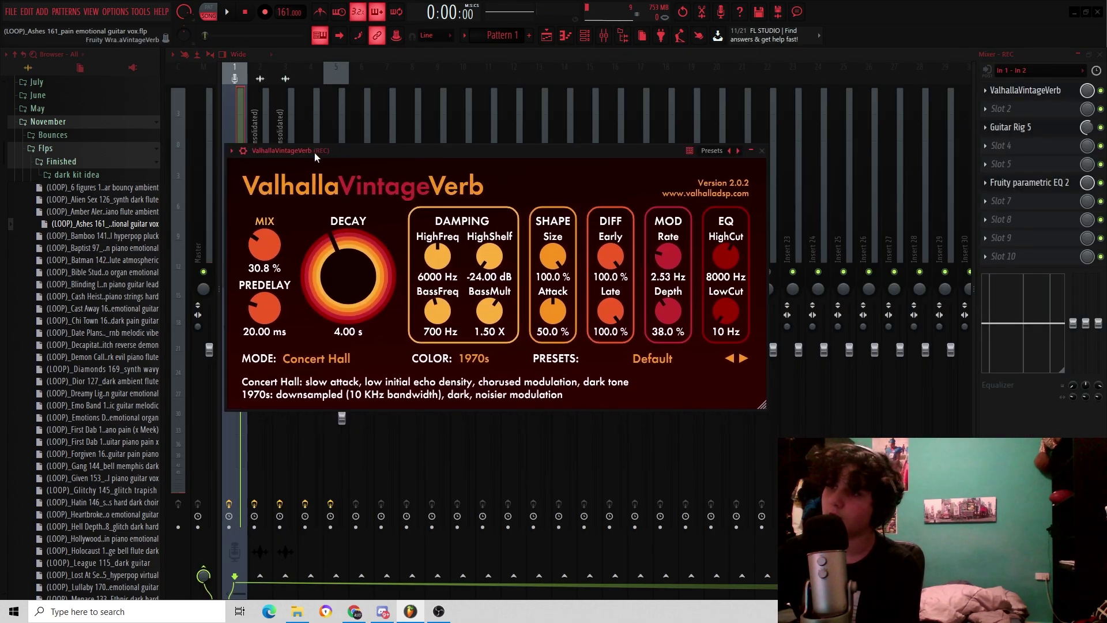
{"action": "left_click", "coordinate": [1027, 127]}
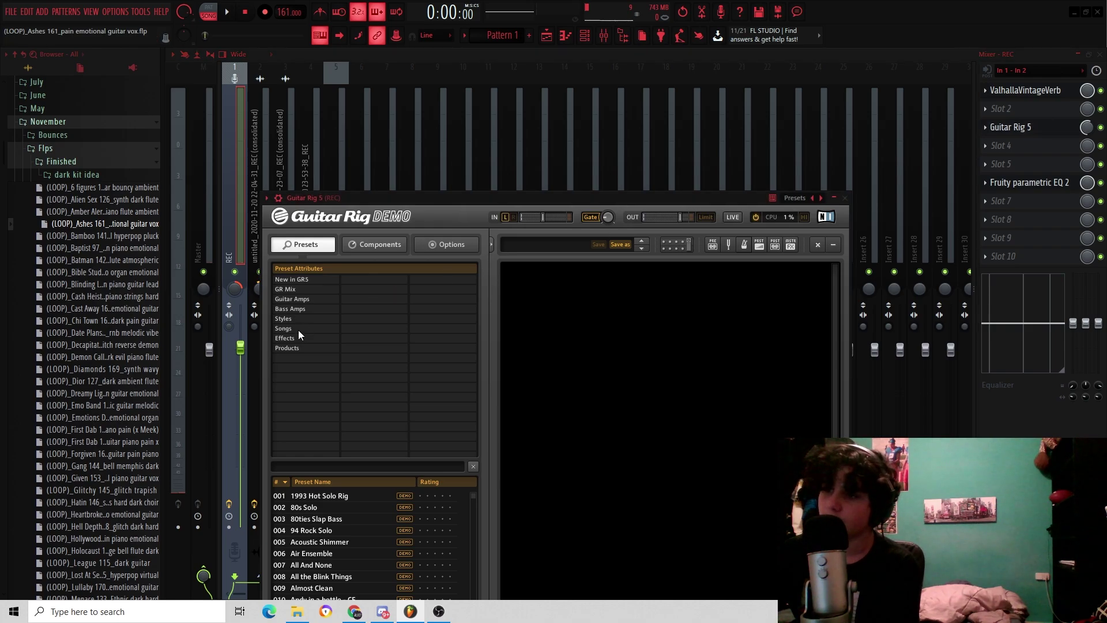
{"action": "left_click", "coordinate": [294, 319]}
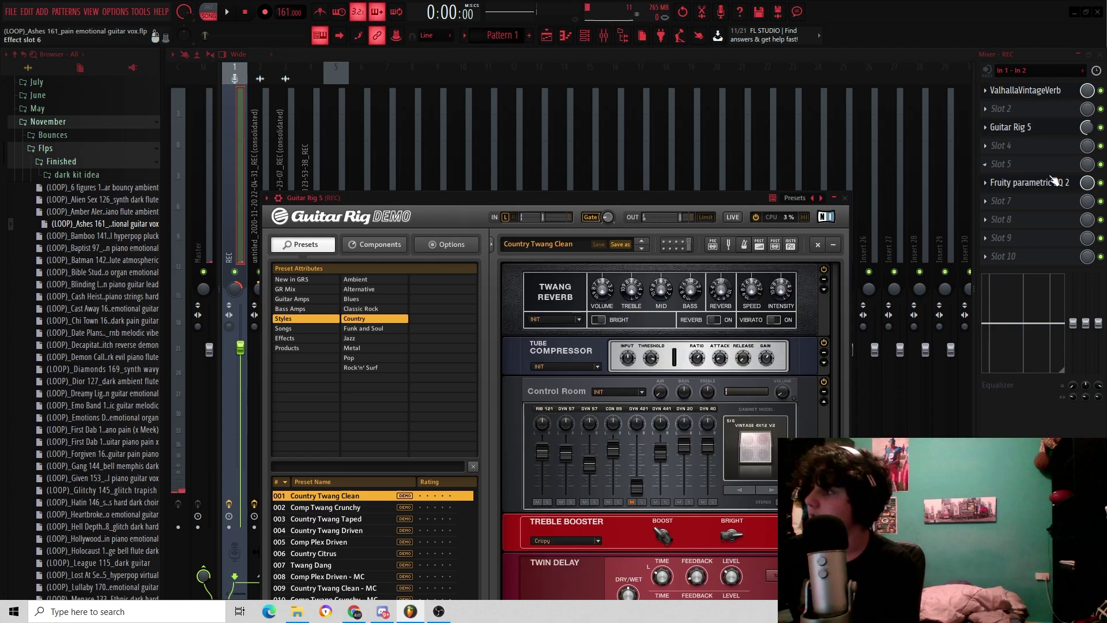
{"action": "left_click", "coordinate": [1041, 185]}
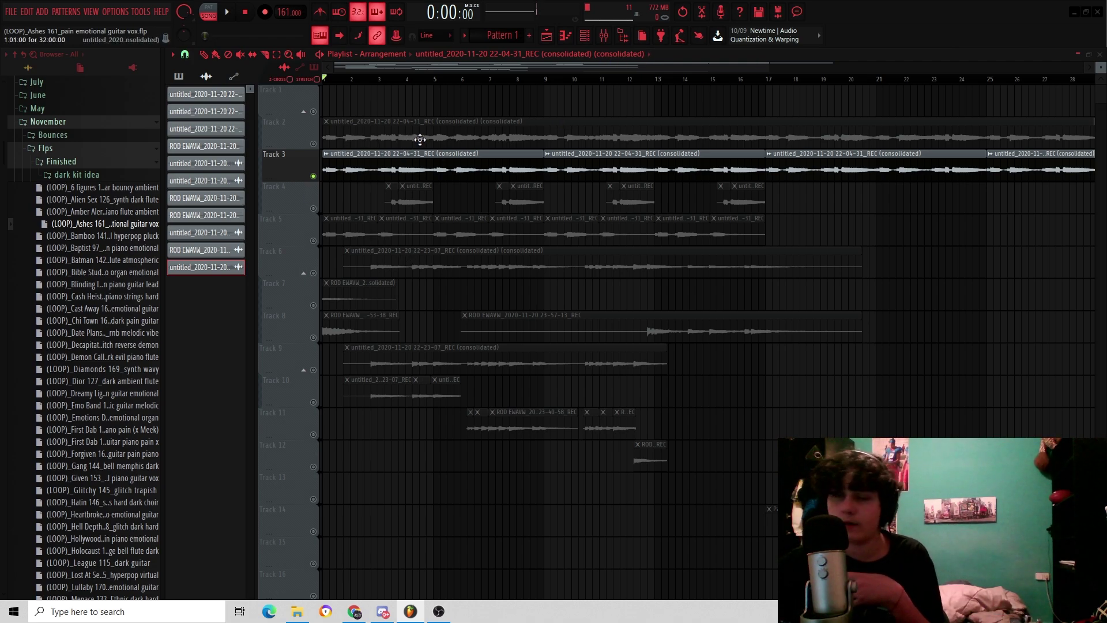
- Open the Fruity parametric EQ 2 on mixer insert 2 to examine the guitar recording's equalization
{"action": "left_click", "coordinate": [611, 37]}
{"action": "left_click", "coordinate": [261, 227]}
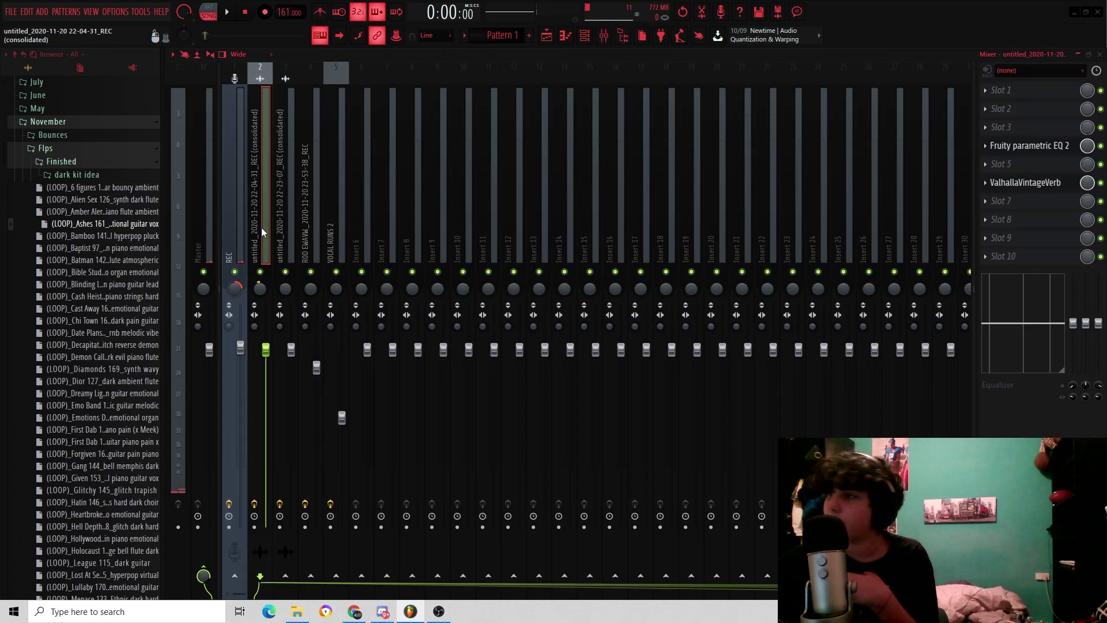
{"action": "left_click", "coordinate": [1019, 148]}
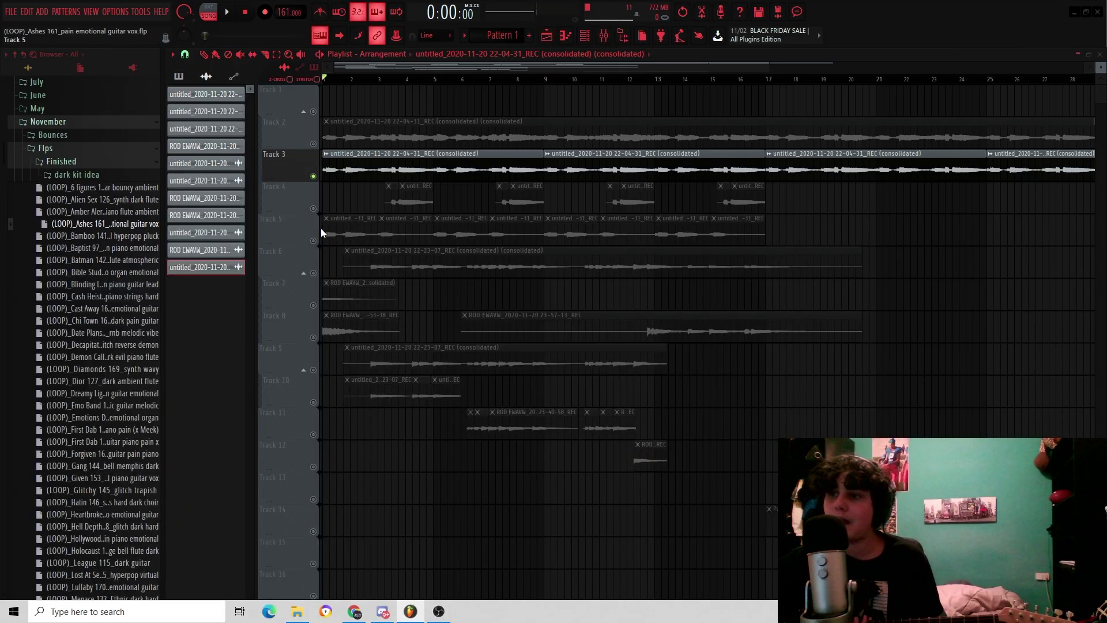
- Solo Track 5, switch the solo to Track 6, and play it back
{"action": "right_click", "coordinate": [315, 241]}
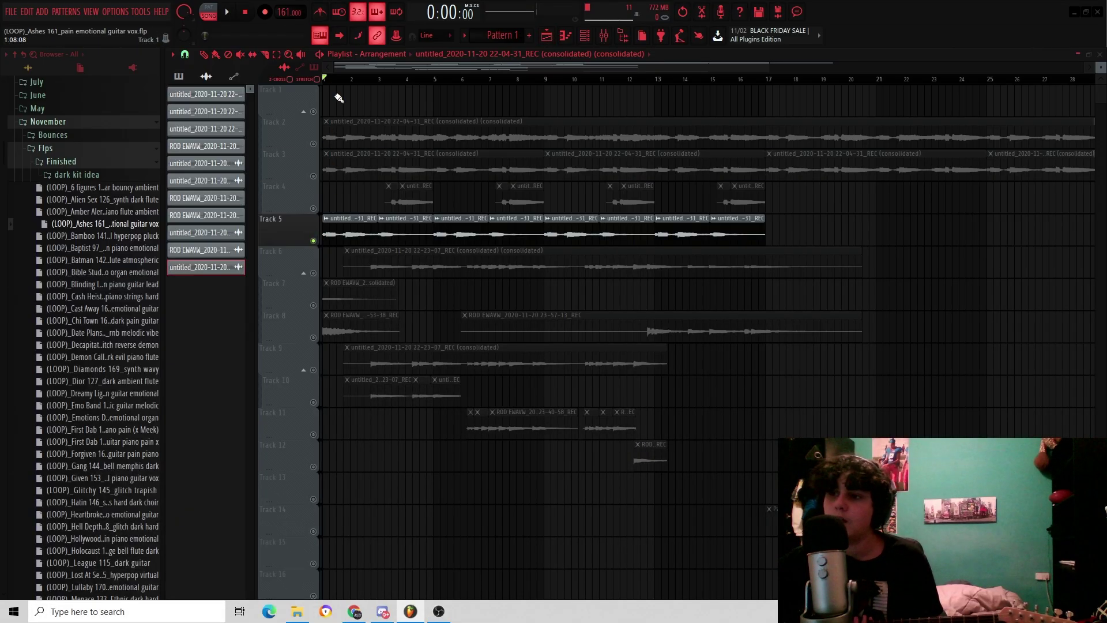
{"action": "right_click", "coordinate": [314, 274]}
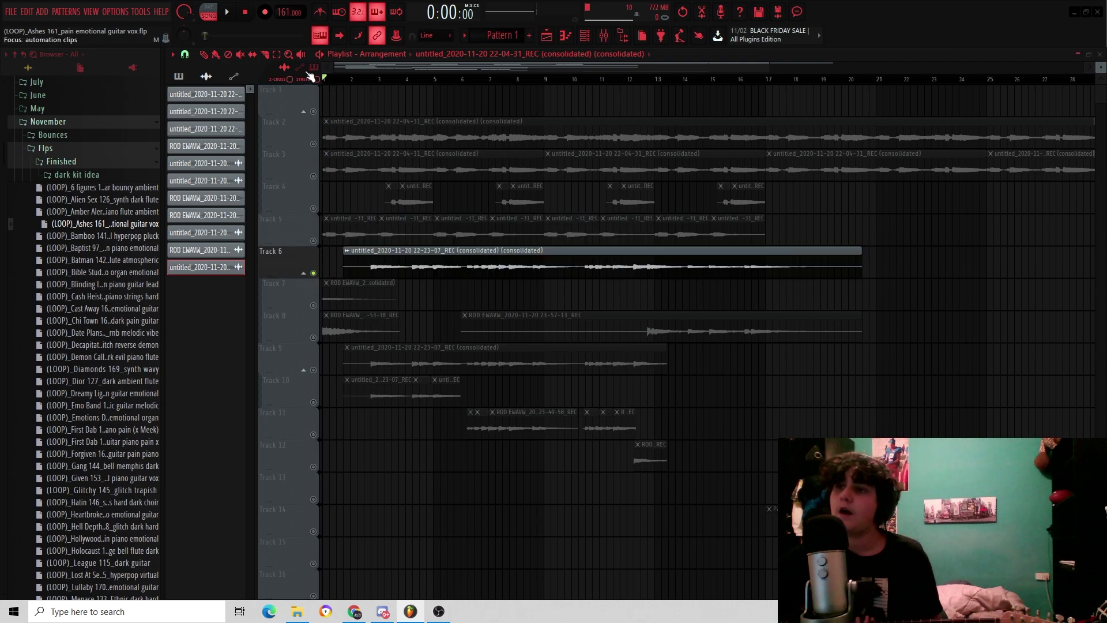
{"action": "left_click", "coordinate": [227, 12]}
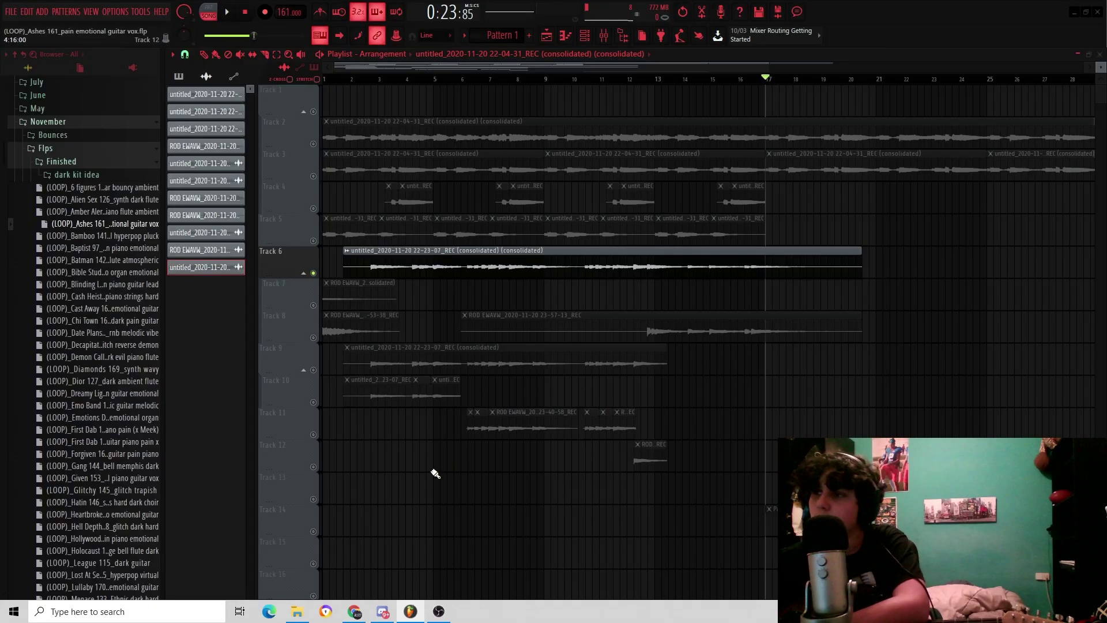
- Play Track 14 on its own and examine the VOCAL RUNS 2 instrument with its Fruity Reeverb 2 and Fruity Love Philter effects
{"action": "right_click", "coordinate": [314, 531]}
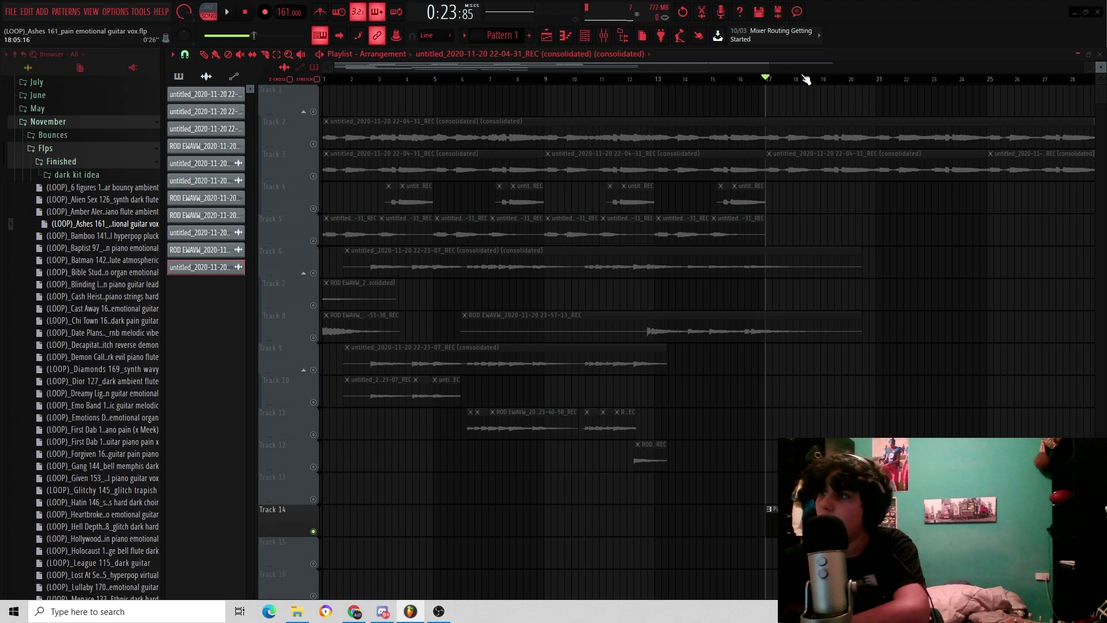
{"action": "key", "text": "space"}
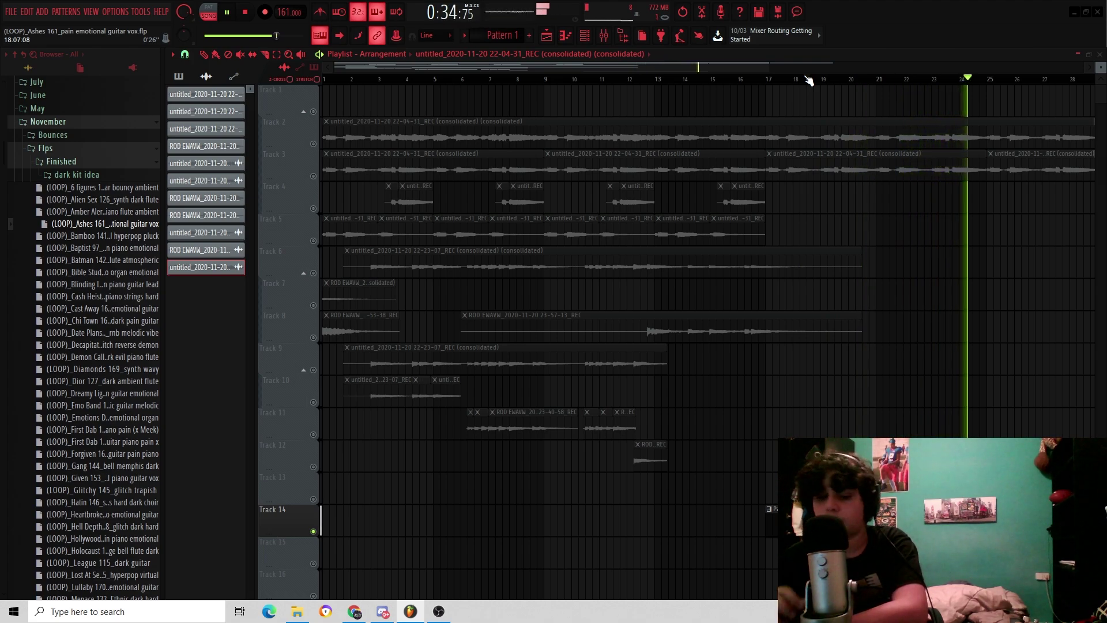
{"action": "key", "text": "space"}
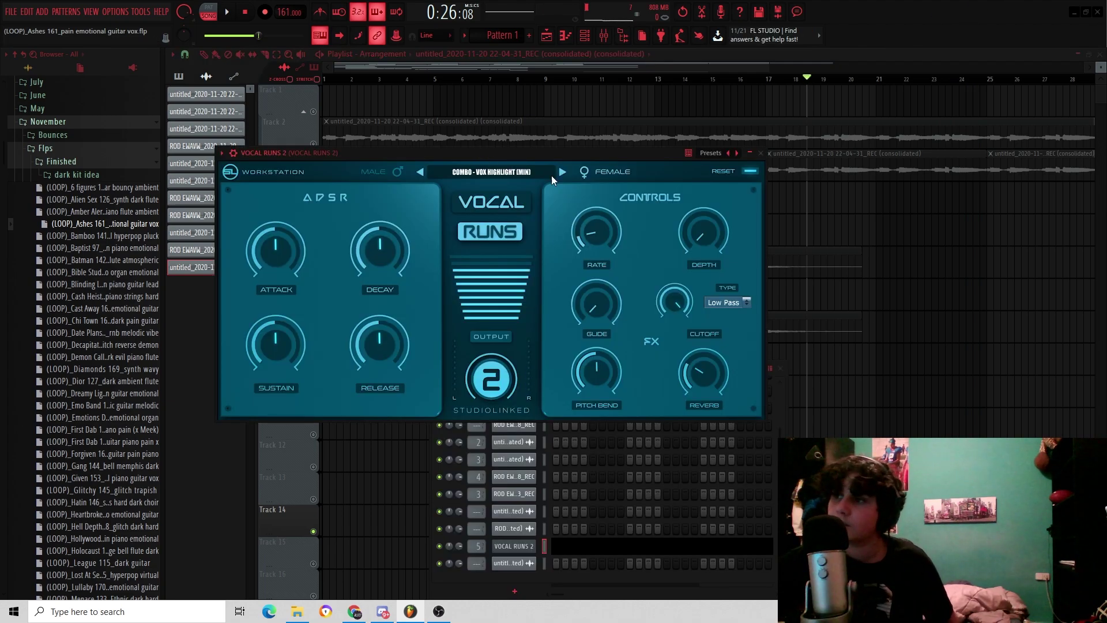
{"action": "left_click", "coordinate": [541, 177]}
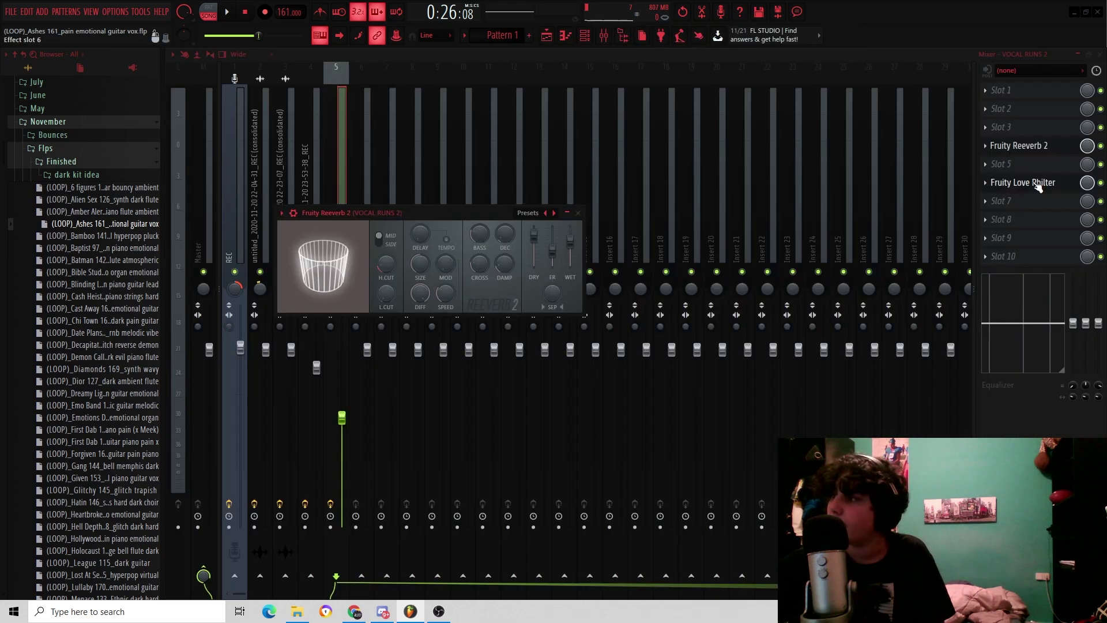
{"action": "left_click", "coordinate": [1038, 184]}
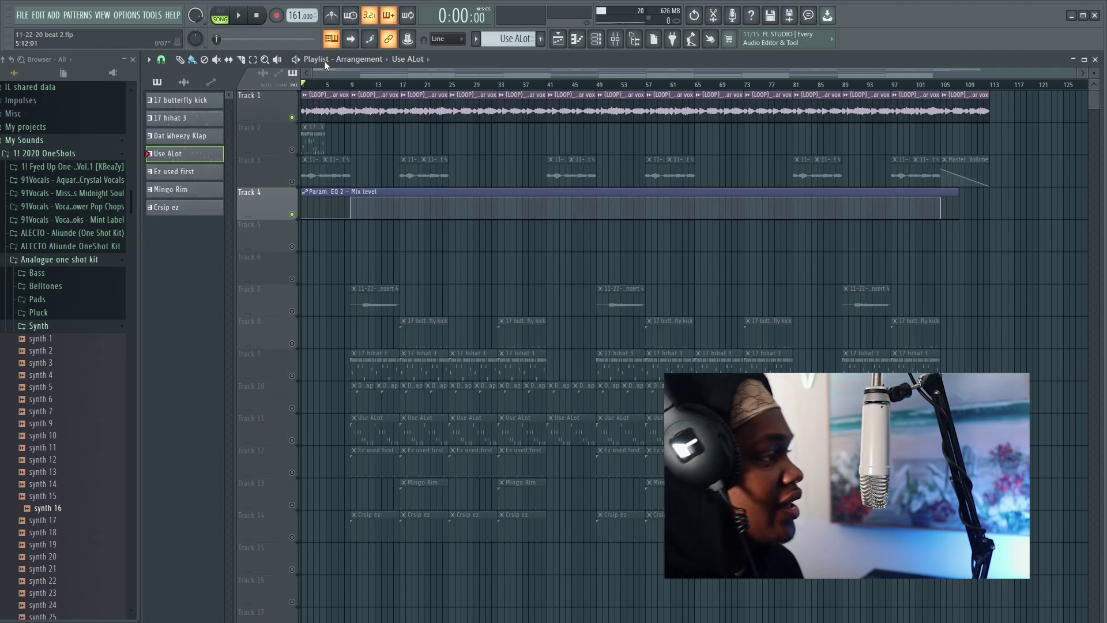
- Enable all the playlist tracks and mute only Track 4 with the Param. EQ 2 mix level automation
{"action": "left_click_drag", "start_coordinate": [319, 92], "coordinate": [299, 219]}
{"action": "left_click", "coordinate": [293, 214]}
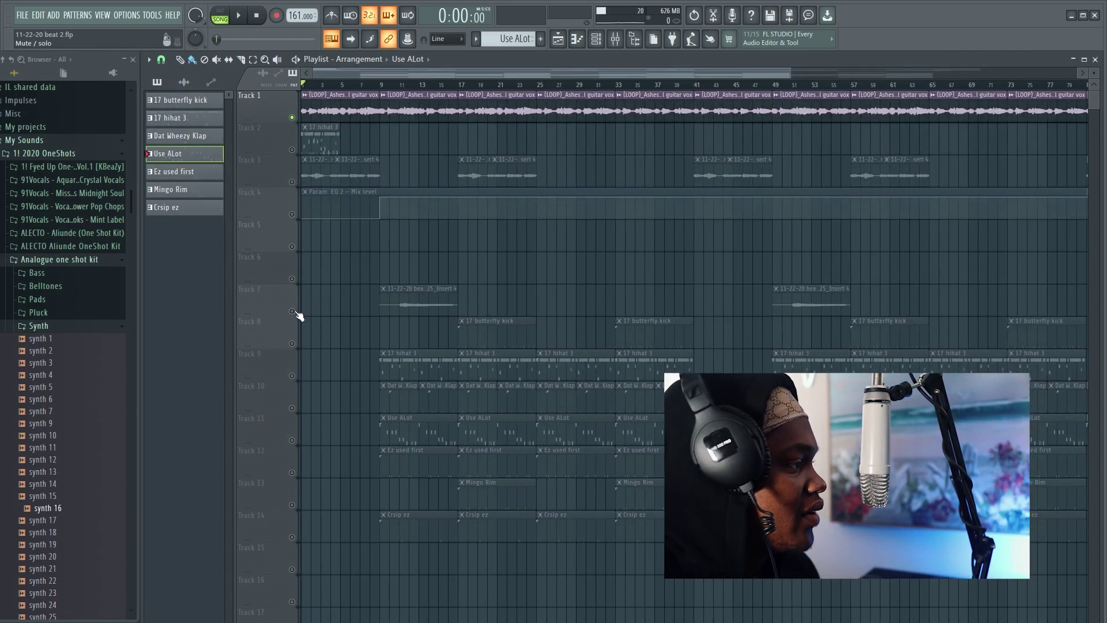
{"action": "right_click", "coordinate": [295, 312]}
{"action": "right_click", "coordinate": [295, 311]}
{"action": "left_click", "coordinate": [293, 215]}
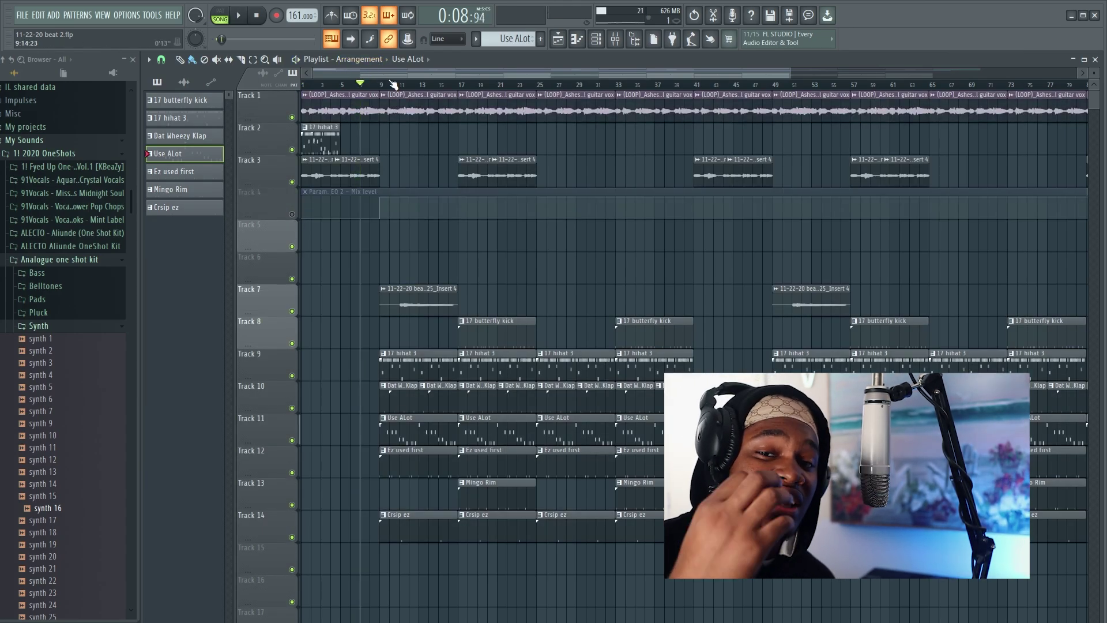
- Set the low-cut band of Insert 1's Fruity parametric EQ 2 to about 115 Hz and close the equalizer and mixer
{"action": "left_click", "coordinate": [615, 39]}
{"action": "left_click", "coordinate": [799, 296]}
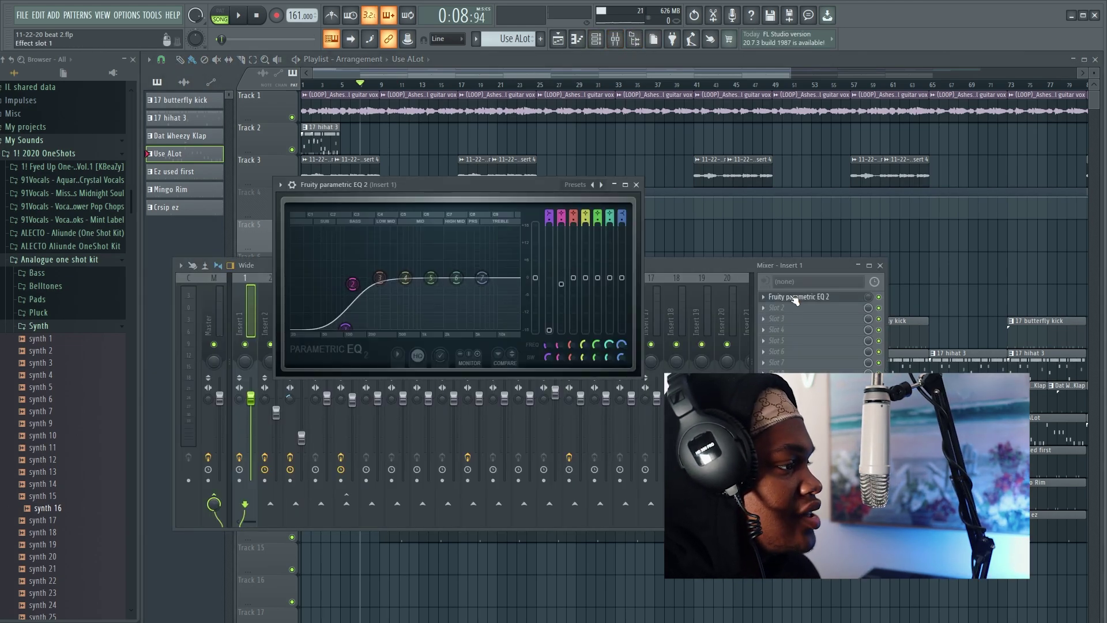
{"action": "left_click_drag", "start_coordinate": [250, 353], "coordinate": [251, 354]}
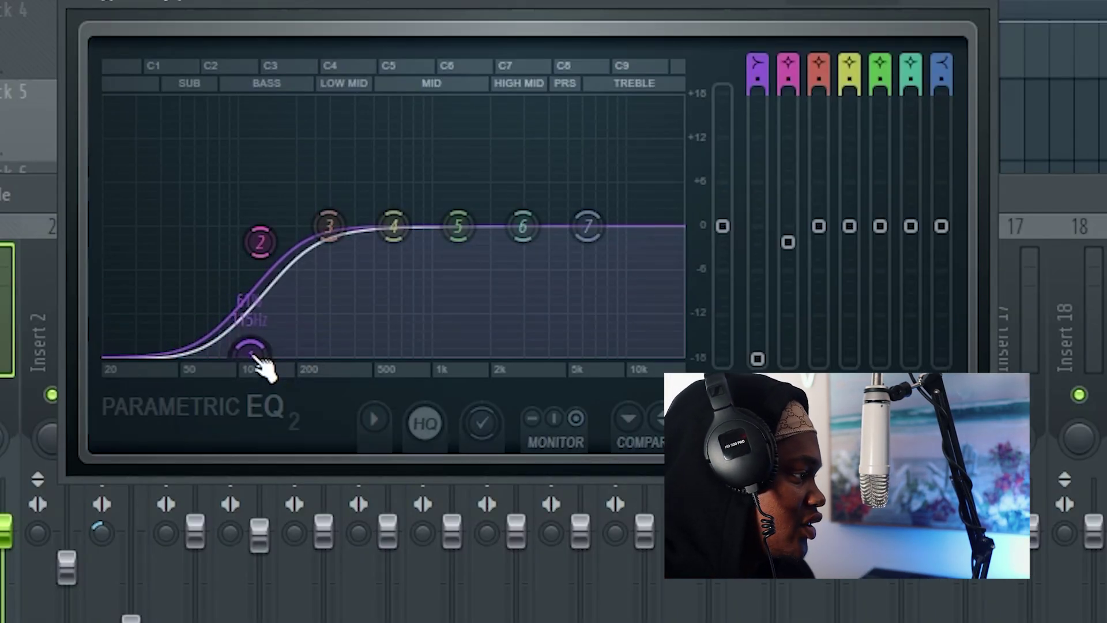
{"action": "left_click", "coordinate": [980, 4]}
{"action": "key", "text": "F9"}
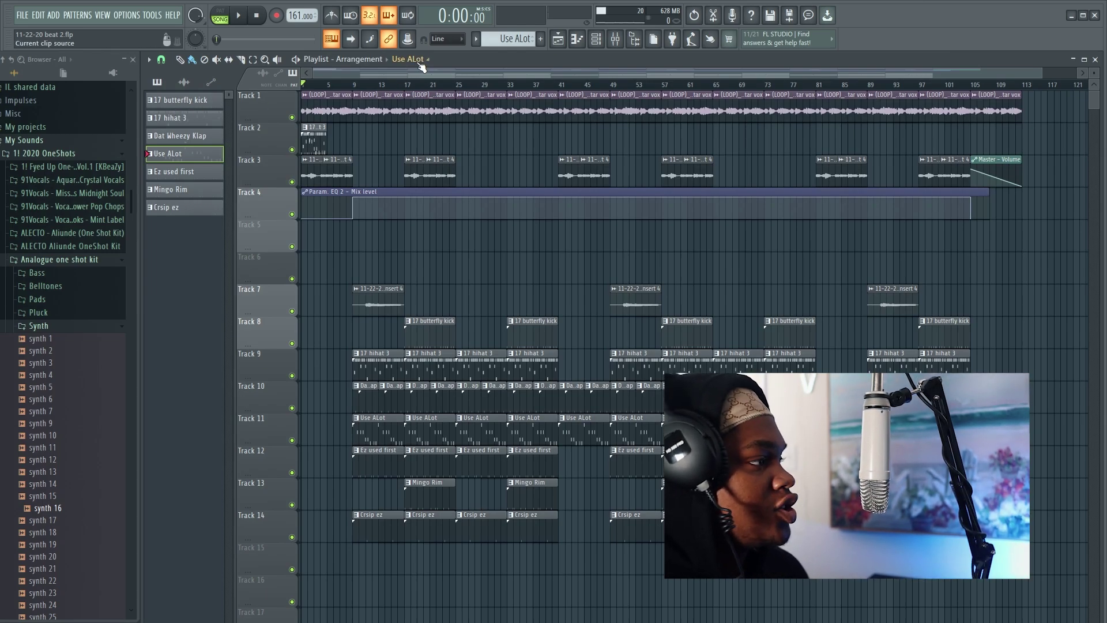
- Solo the vocal clips on Track 3 and play them from bar 17 with the mixer open
{"action": "left_click", "coordinate": [405, 84]}
{"action": "right_click", "coordinate": [300, 182]}
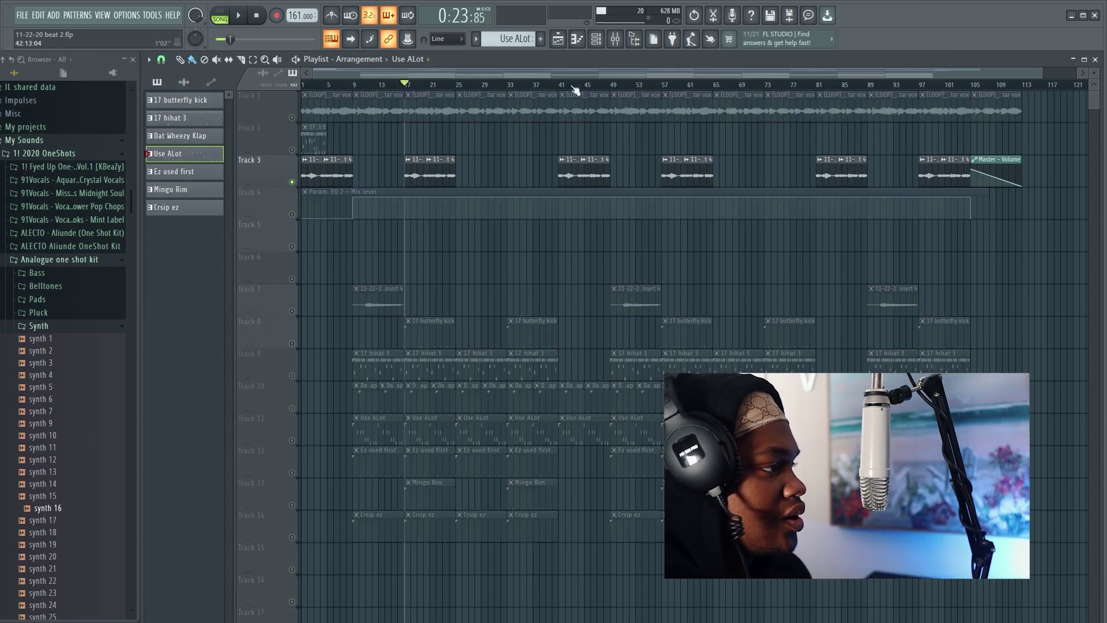
{"action": "left_click", "coordinate": [616, 39]}
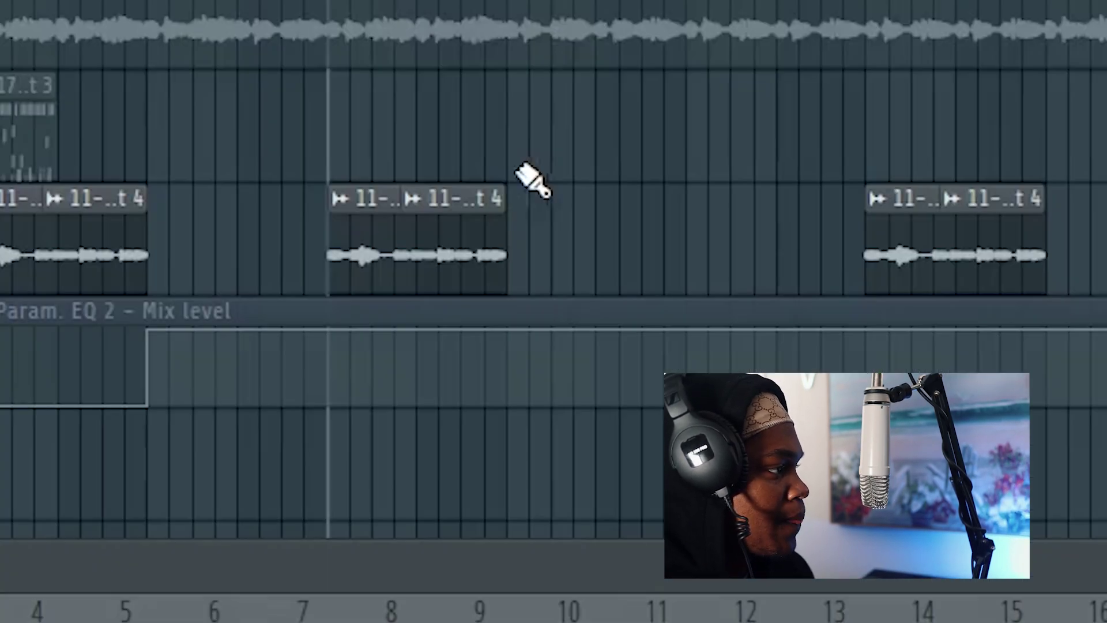
{"action": "key", "text": "space"}
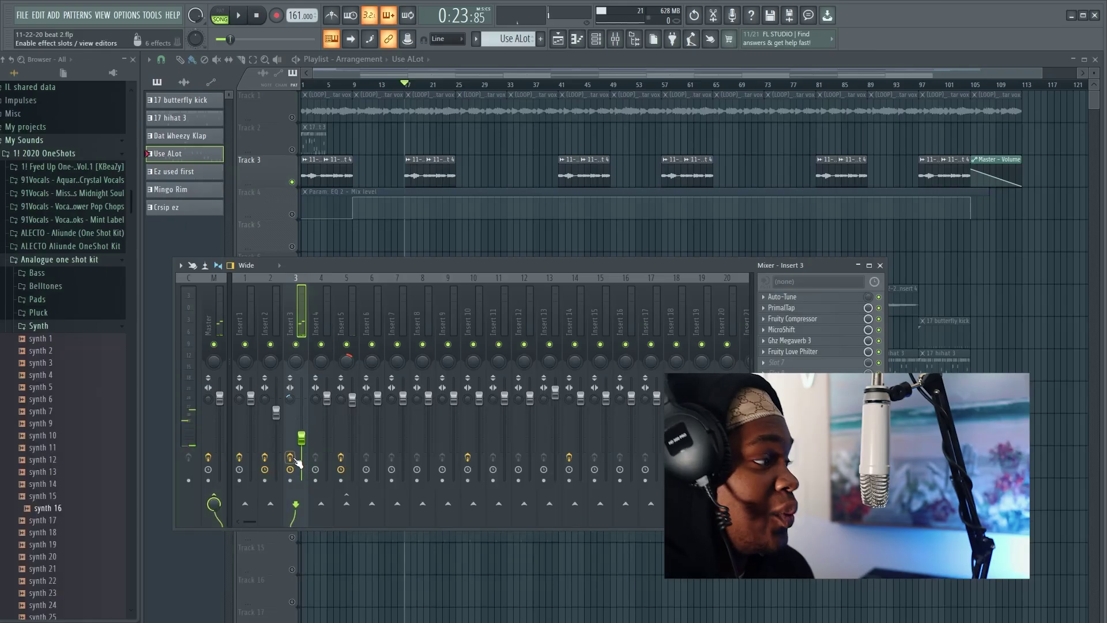
- Unmute the guitar loop on Track 1 and play it together with the Track 3 vocals from bar 17
{"action": "left_click", "coordinate": [292, 117]}
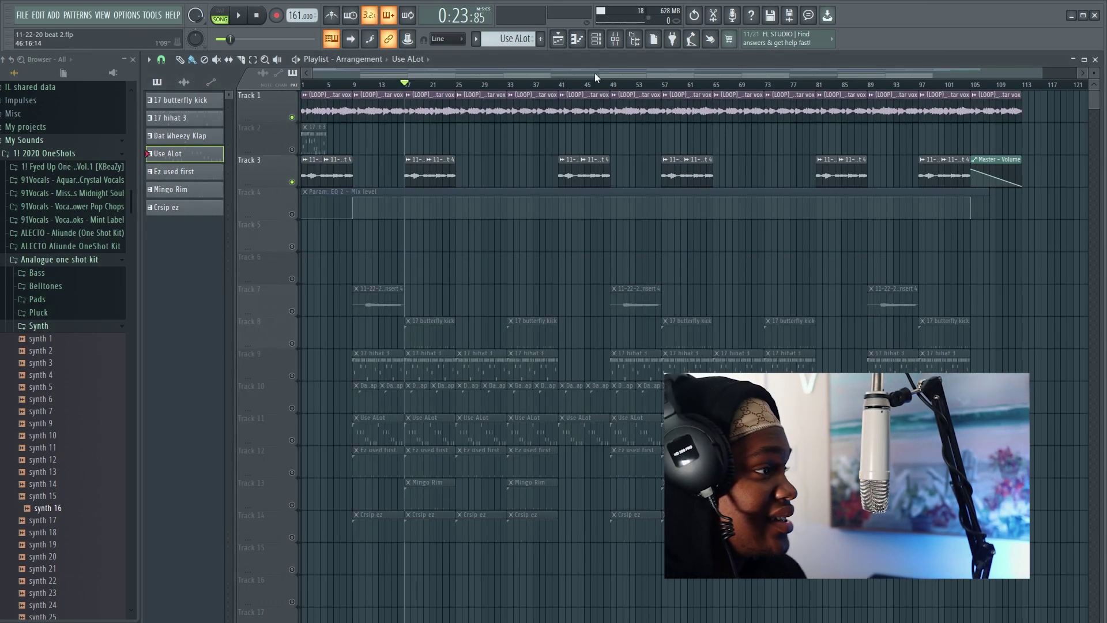
{"action": "key", "text": "F9"}
{"action": "key", "text": "space"}
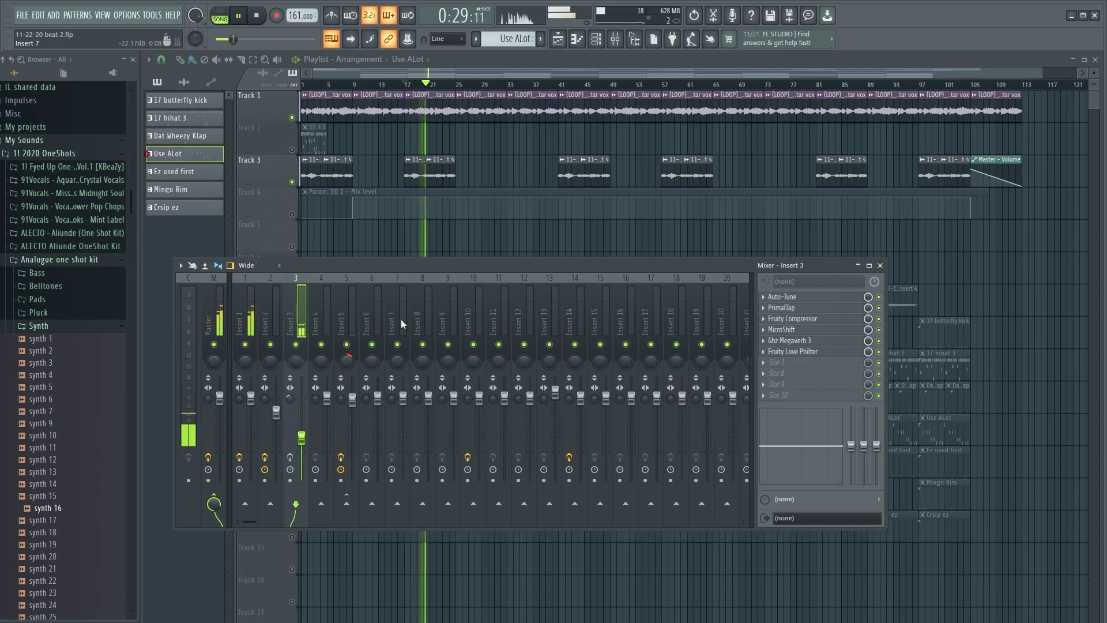
{"action": "key", "text": "space"}
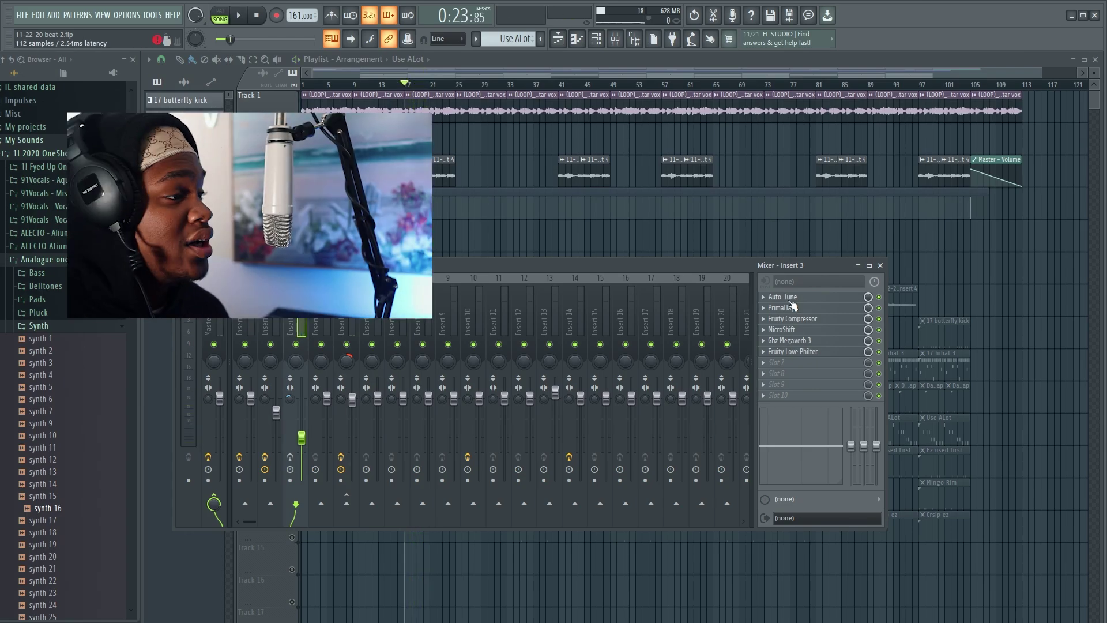
- Examine the Auto-Tune and Fruity Compressor settings on Insert 3
{"action": "left_click", "coordinate": [787, 297]}
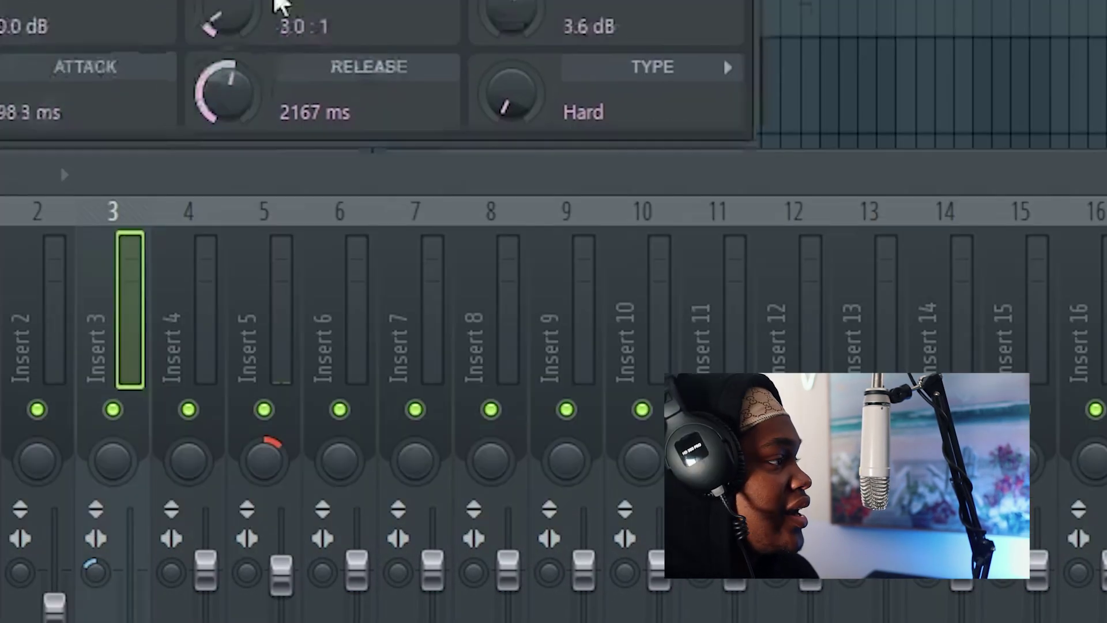
{"action": "left_click_drag", "start_coordinate": [275, 1], "coordinate": [369, 148]}
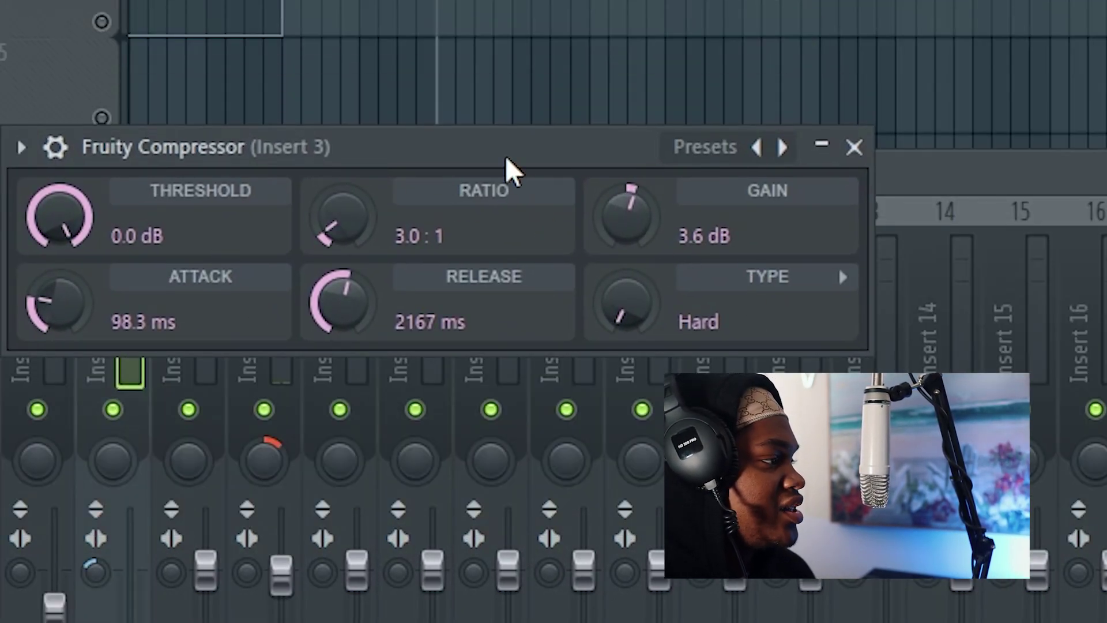
{"action": "left_click_drag", "start_coordinate": [507, 167], "coordinate": [606, 214]}
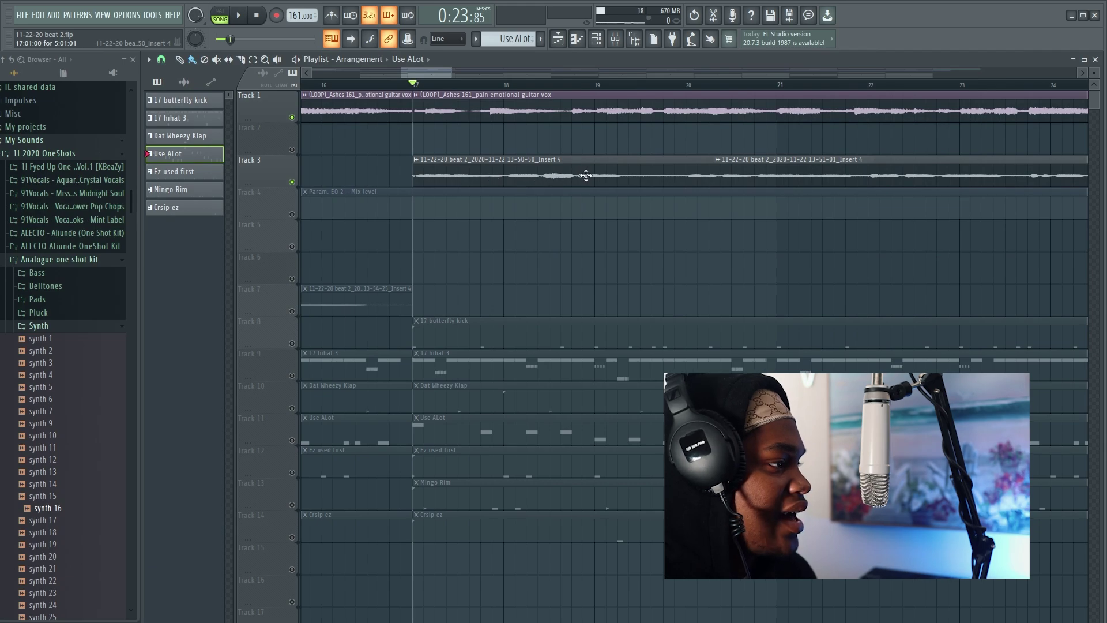
- Examine the MicroShift, Ghz Megaverb 3 and Fruity Love Philter effects on Insert 3
{"action": "scroll", "coordinate": [571, 90], "scroll_direction": "down", "scroll_amount": 5}
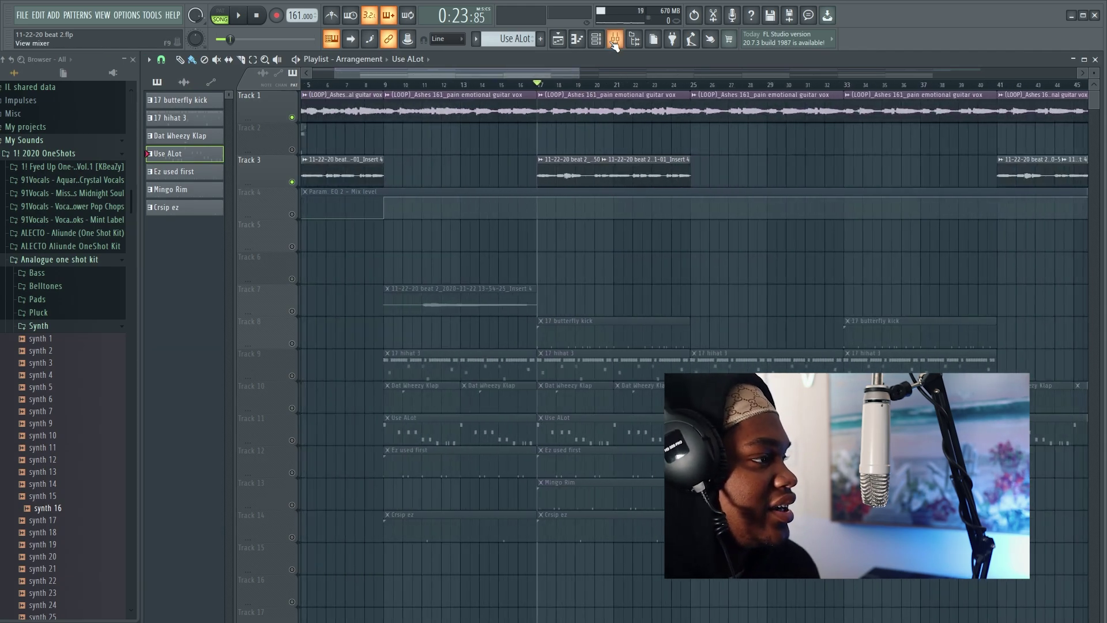
{"action": "key", "text": "F9"}
{"action": "left_click", "coordinate": [800, 323]}
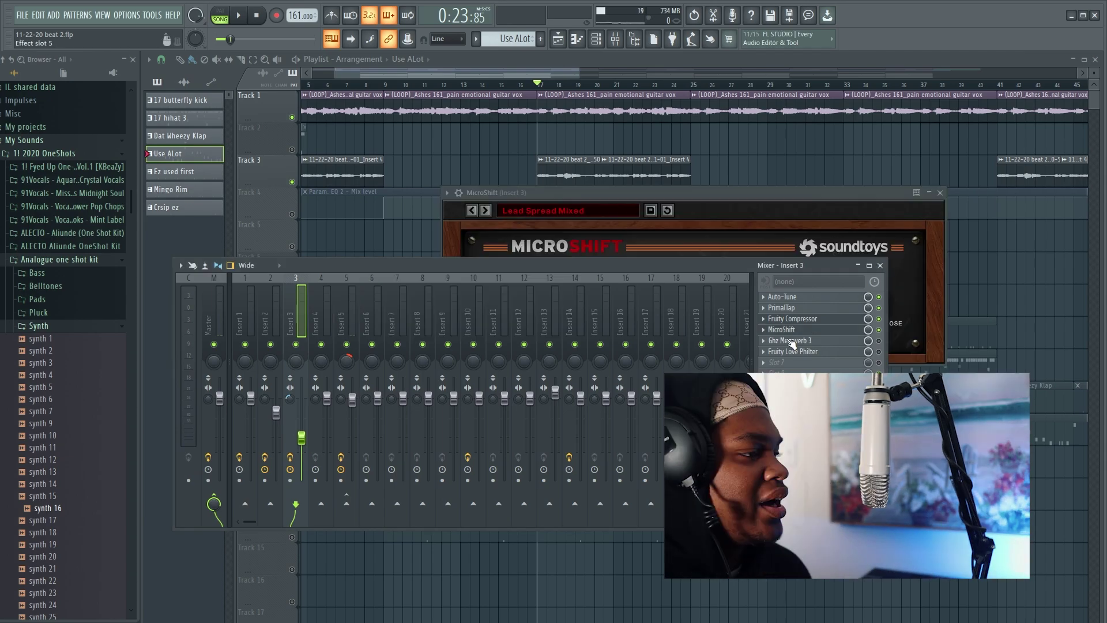
{"action": "left_click", "coordinate": [792, 340]}
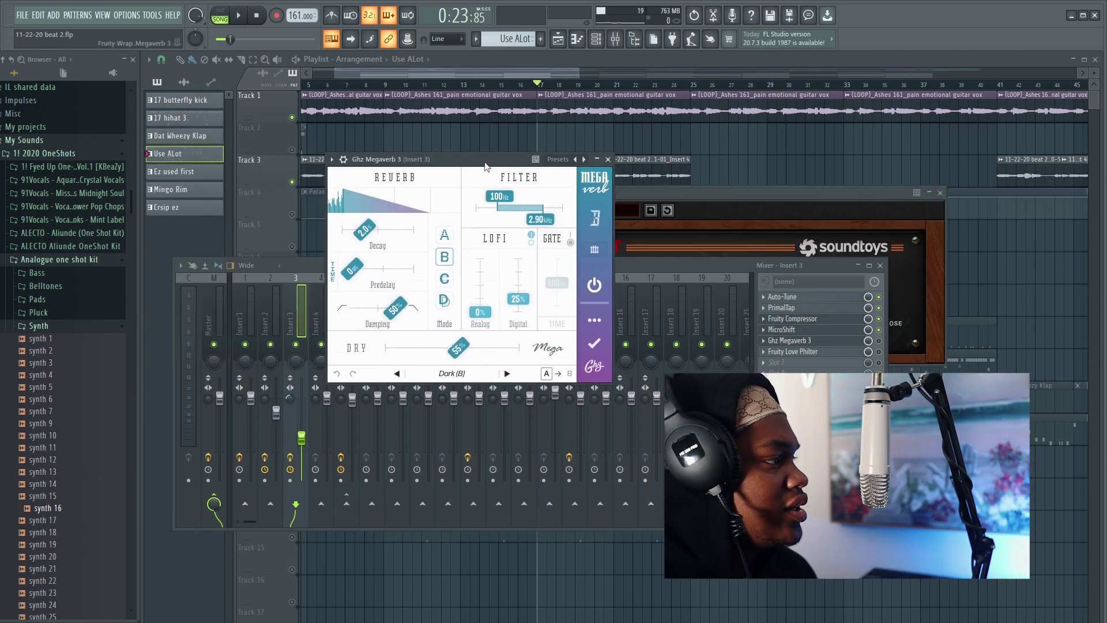
{"action": "left_click", "coordinate": [842, 353]}
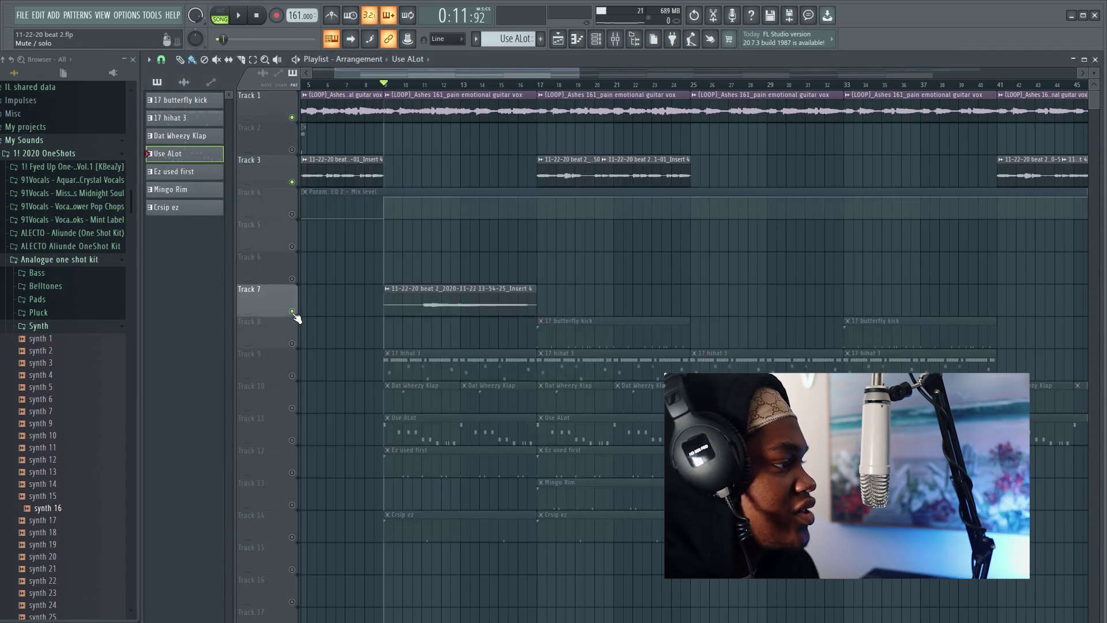
- Place the playback position at bar 9, where the first Track 7 vocal clip starts
{"action": "left_click", "coordinate": [425, 86]}
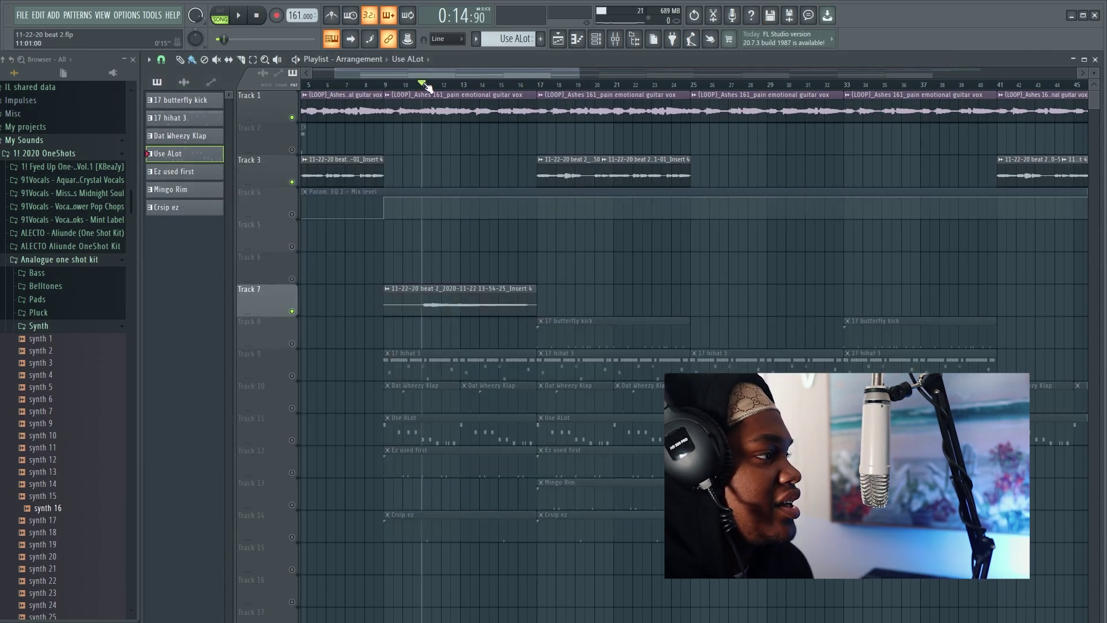
{"action": "left_click", "coordinate": [385, 85]}
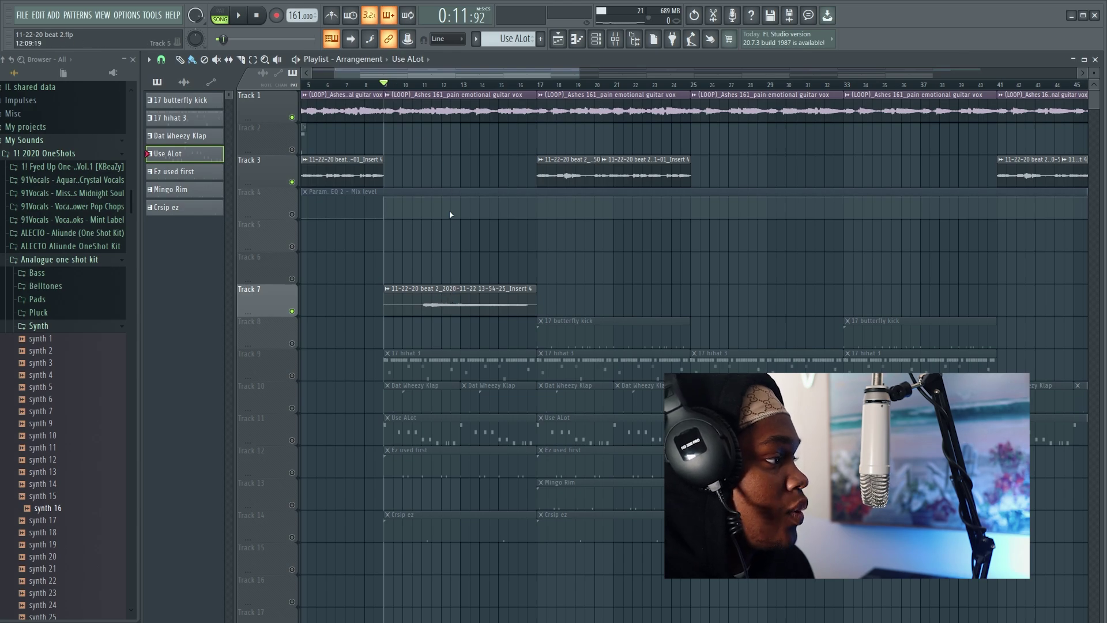
- Play the Track 7 vocal with the guitar loop from bar 9 and bring up Insert 5 in the mixer
{"action": "left_click", "coordinate": [616, 39]}
{"action": "key", "text": "F9"}
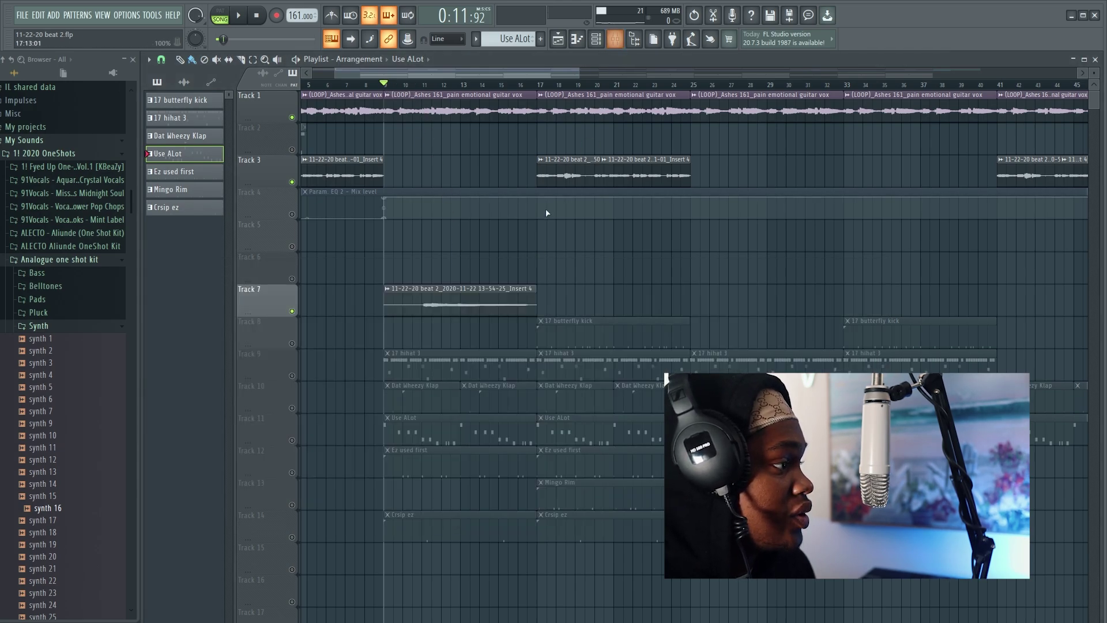
{"action": "key", "text": "space"}
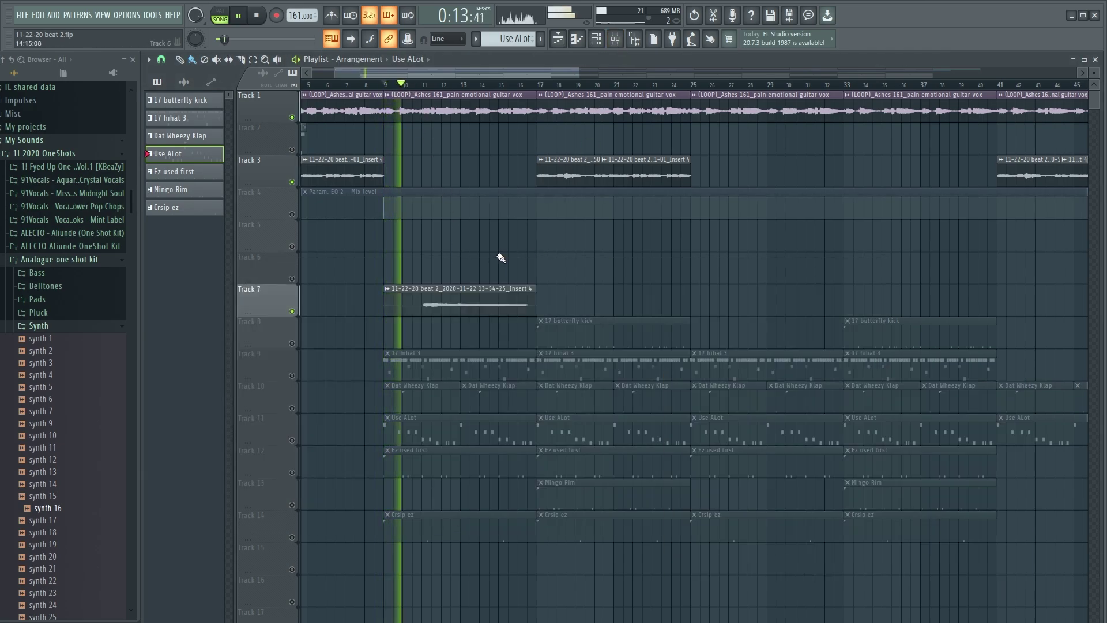
{"action": "left_click", "coordinate": [616, 39]}
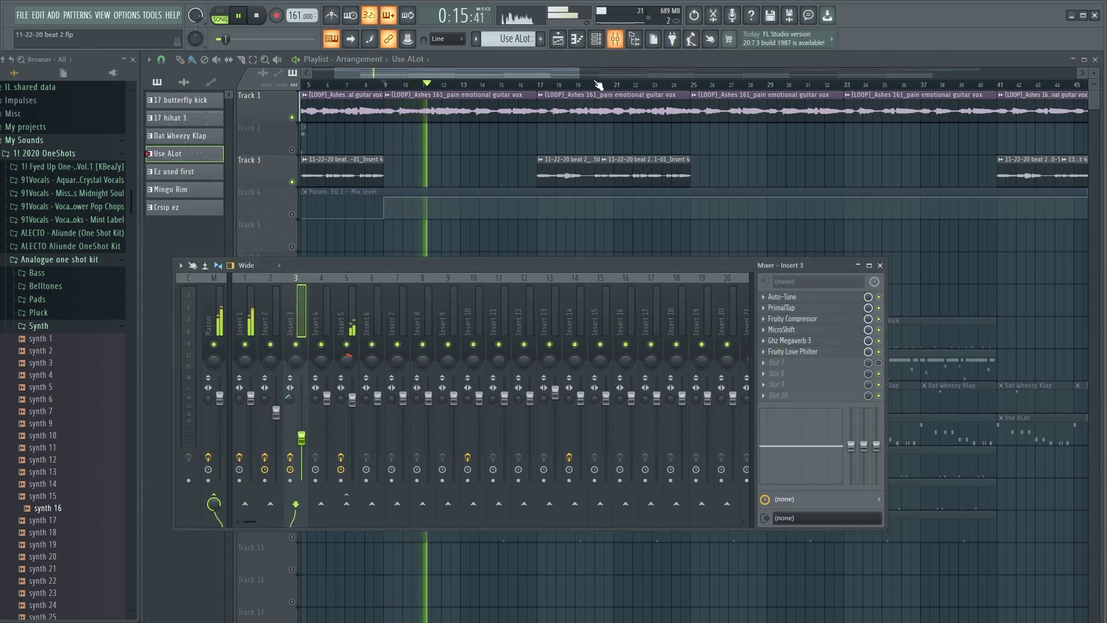
{"action": "left_click", "coordinate": [356, 317]}
{"action": "left_click_drag", "start_coordinate": [476, 261], "coordinate": [507, 323]}
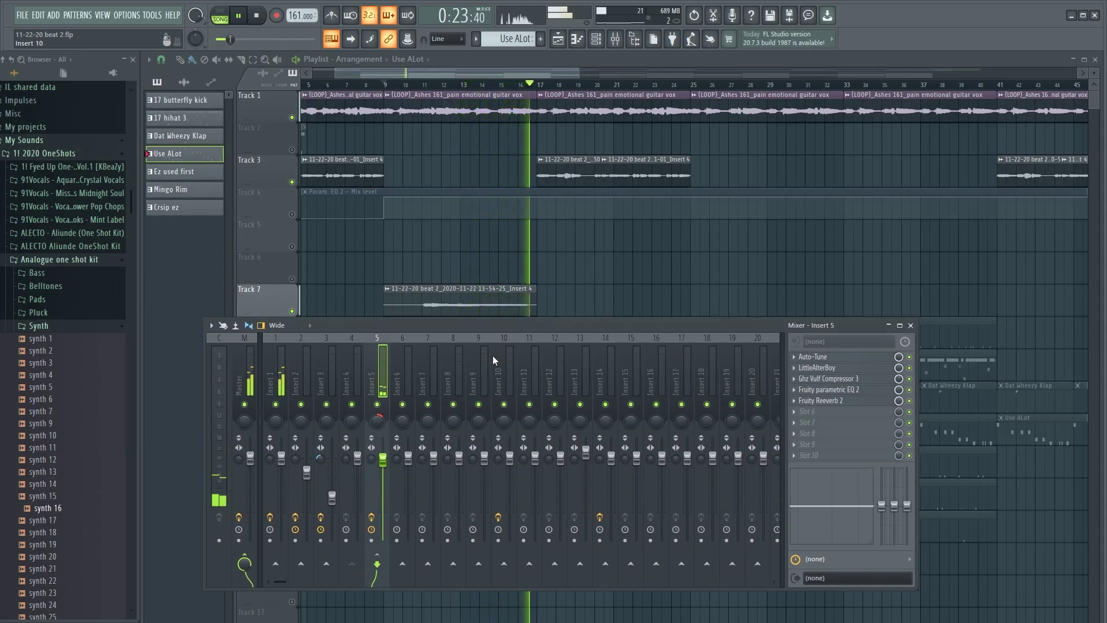
{"action": "key", "text": "space"}
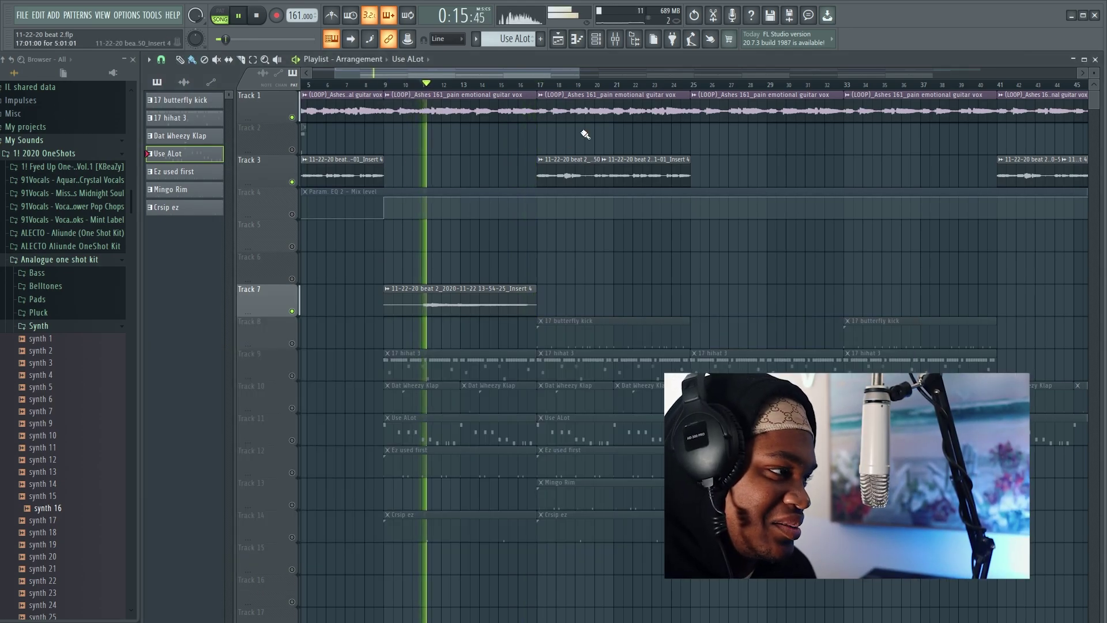
{"action": "key", "text": "F9"}
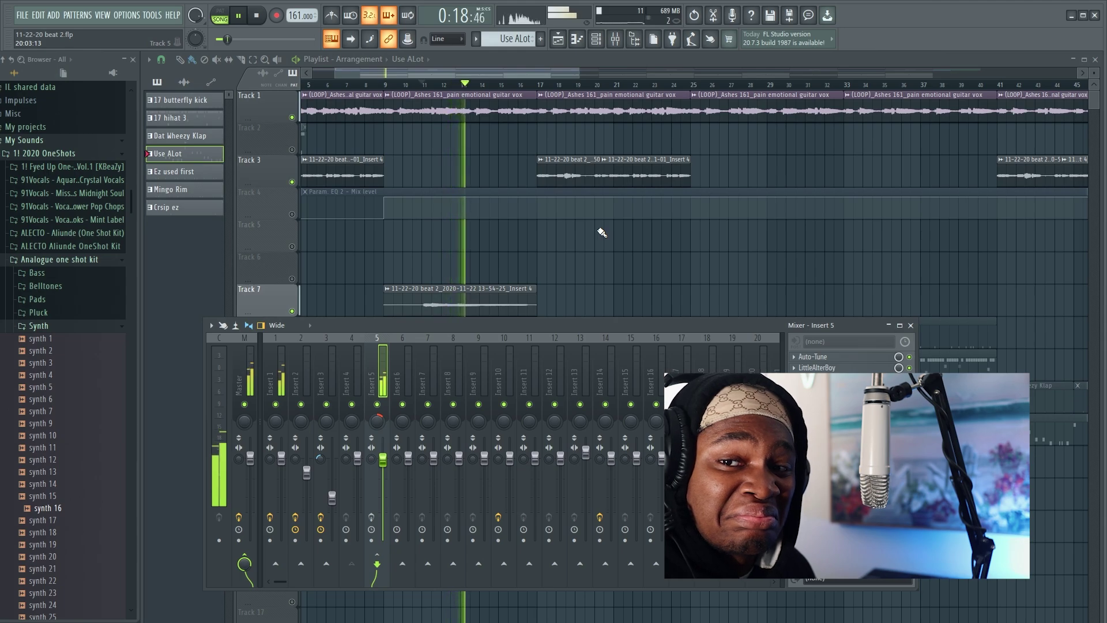
{"action": "key", "text": "space"}
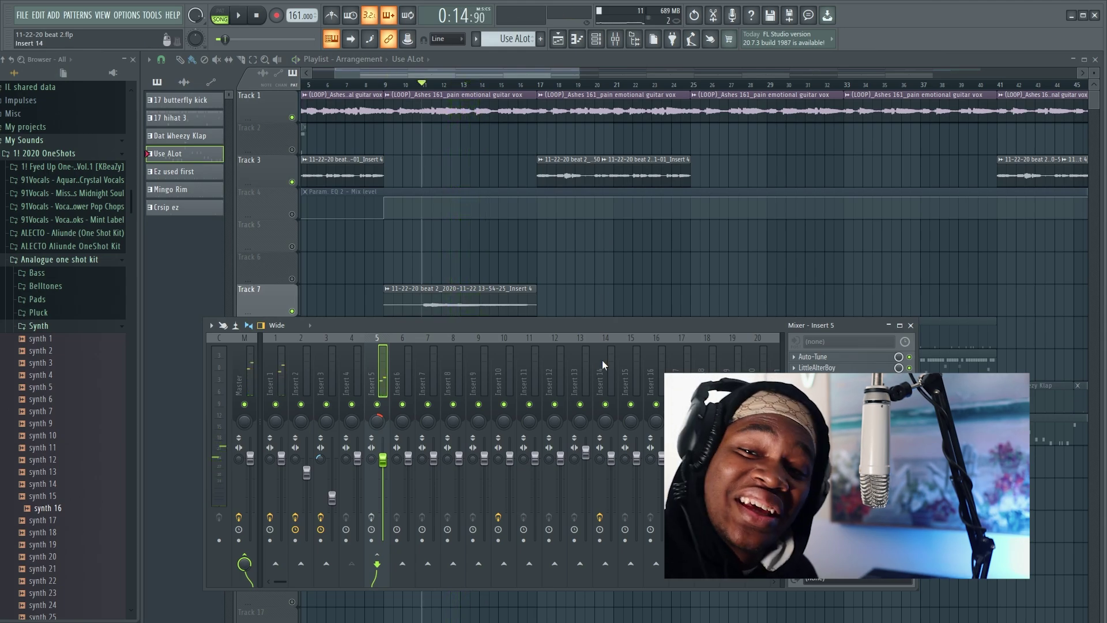
- Examine the LittleAlterBoy, Fruity parametric EQ 2 and Fruity Reeverb 2 settings on Insert 5
{"action": "left_click", "coordinate": [817, 368]}
{"action": "left_click_drag", "start_coordinate": [331, 202], "coordinate": [491, 210]}
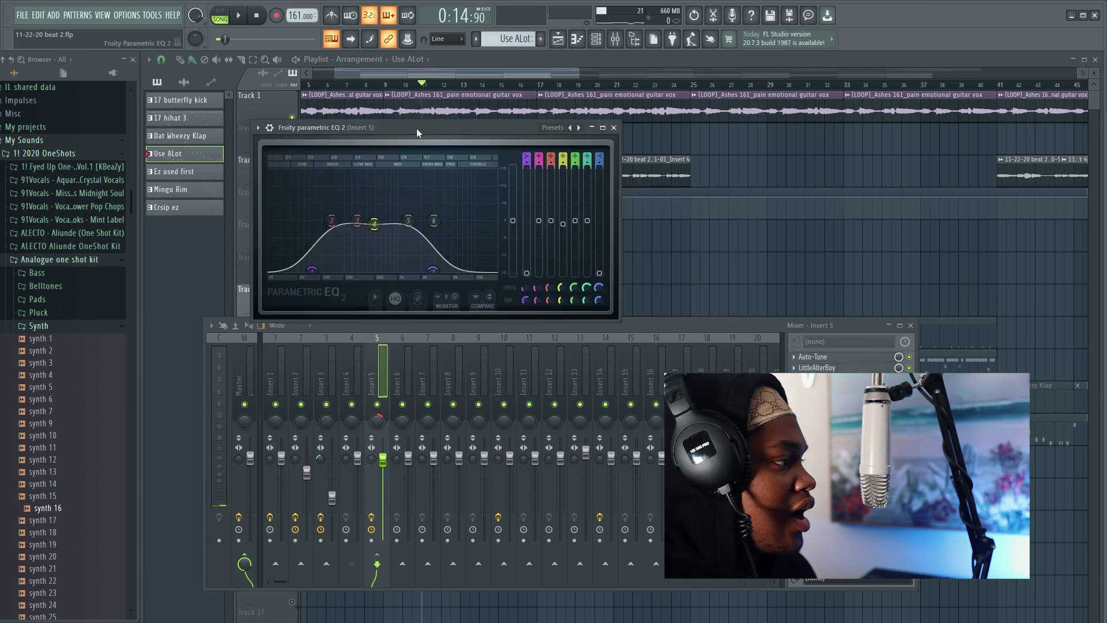
{"action": "left_click", "coordinate": [613, 128]}
{"action": "left_click", "coordinate": [817, 423]}
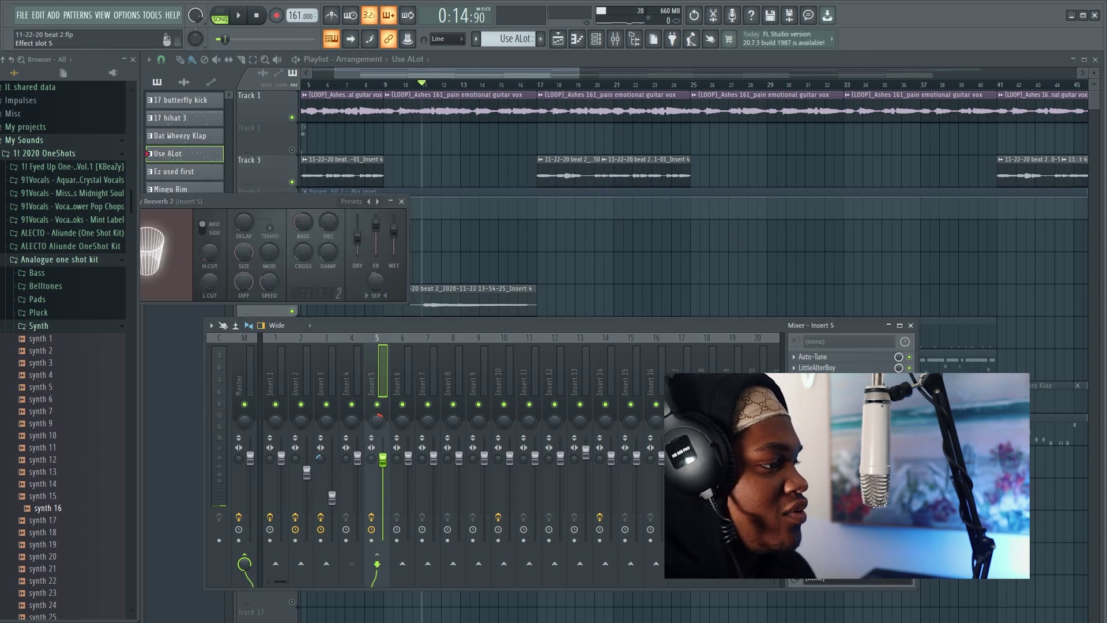
{"action": "left_click_drag", "start_coordinate": [271, 196], "coordinate": [399, 226]}
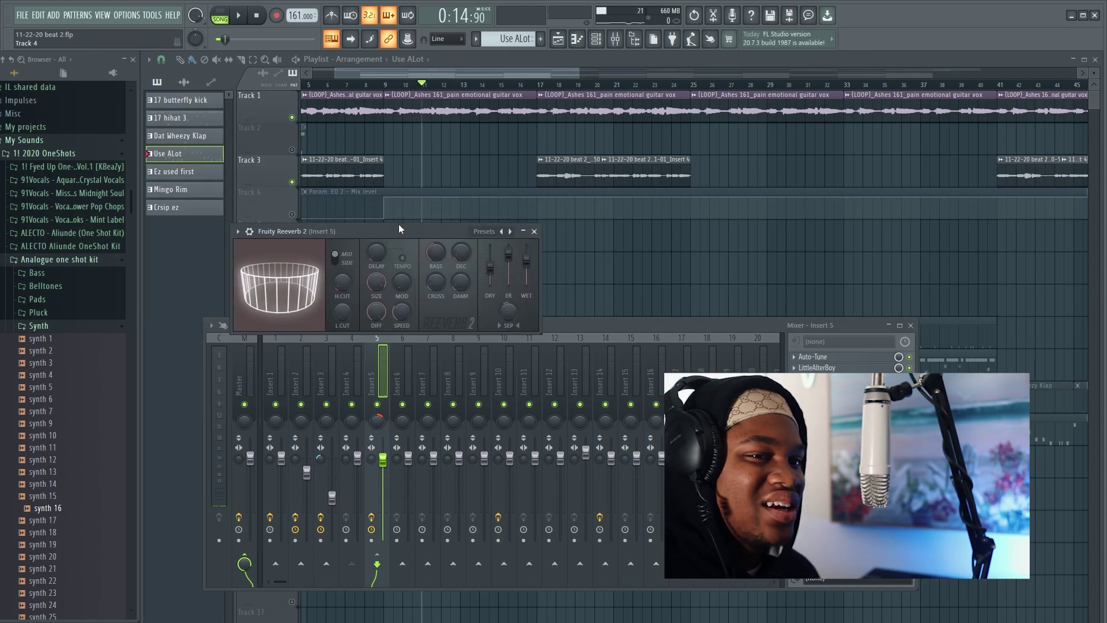
{"action": "left_click", "coordinate": [534, 231]}
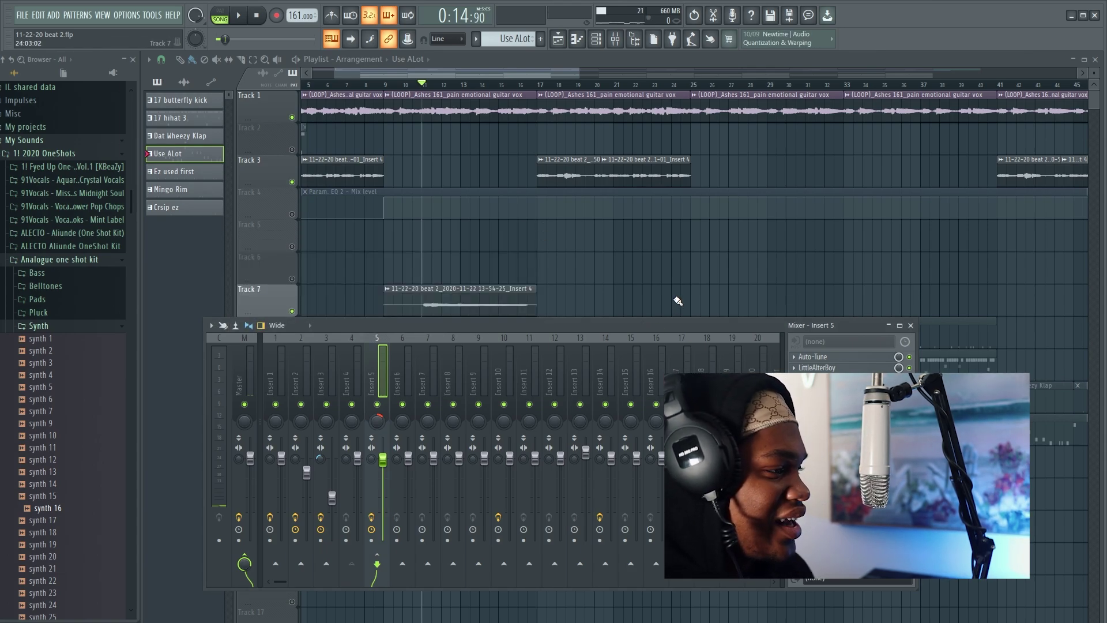
- Play the processed vocal briefly and recheck the wet level of Fruity Reeverb 2 on Insert 5
{"action": "key", "text": "space"}
{"action": "key", "text": "space"}
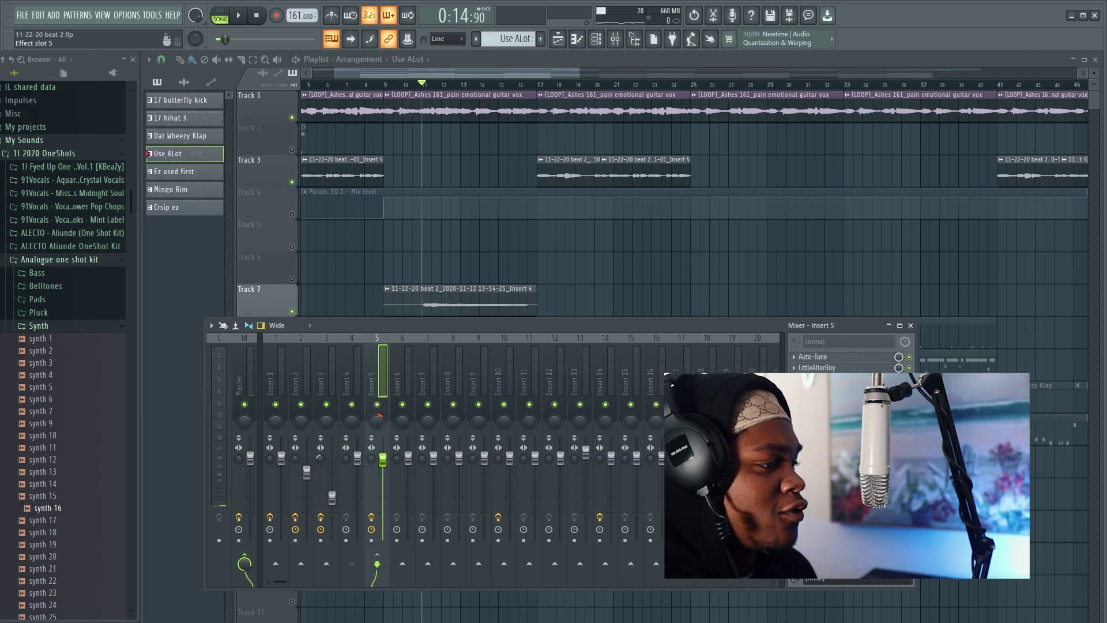
{"action": "left_click", "coordinate": [819, 390]}
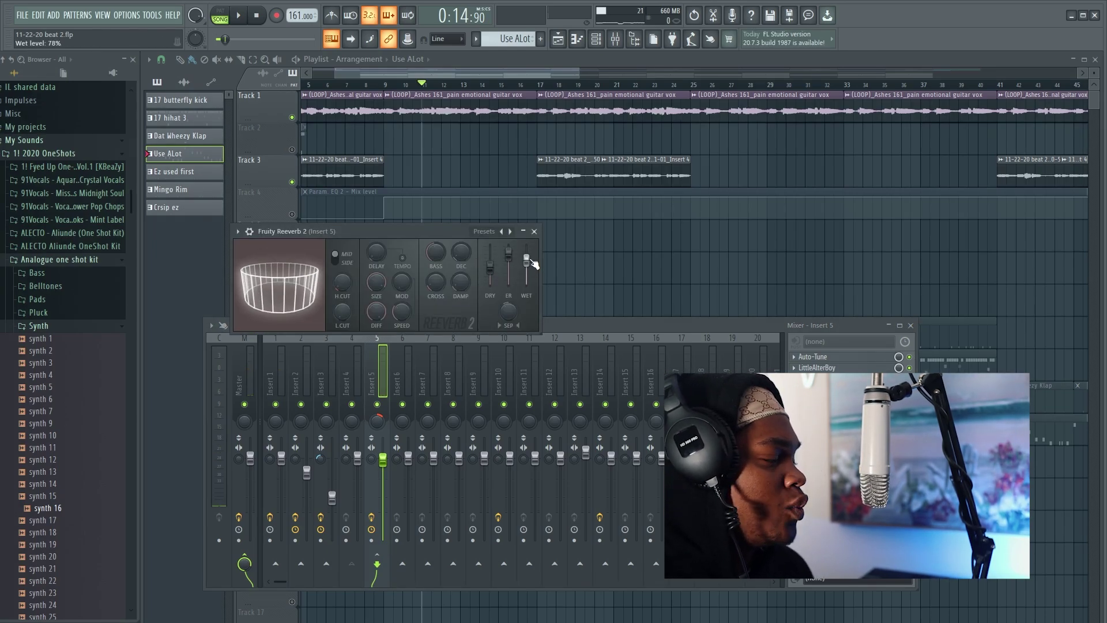
{"action": "left_click", "coordinate": [534, 231]}
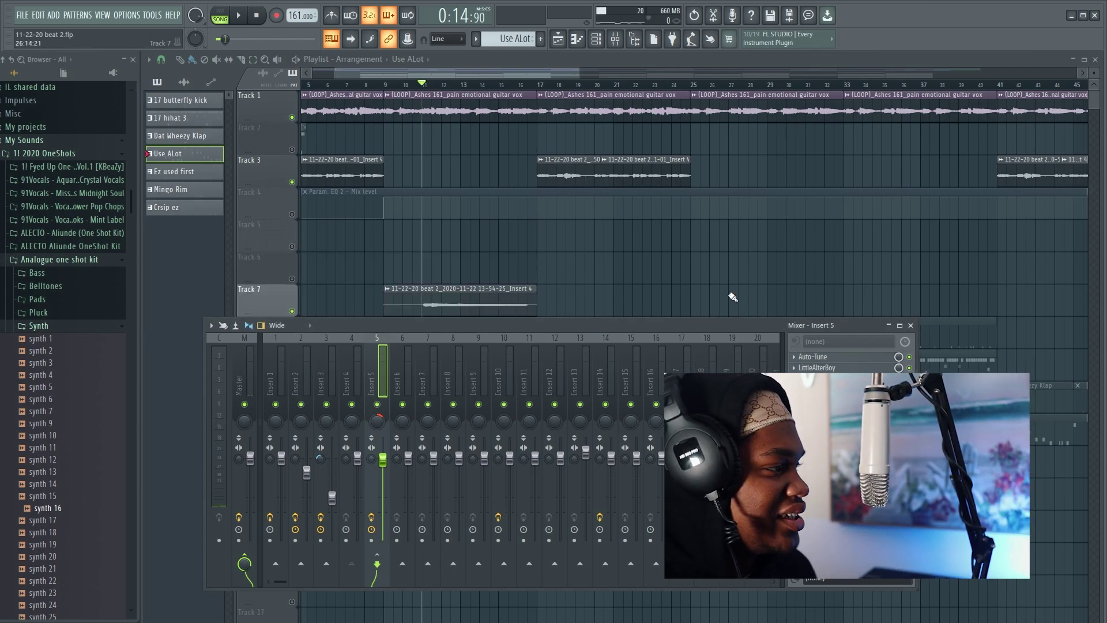
{"action": "key", "text": "space"}
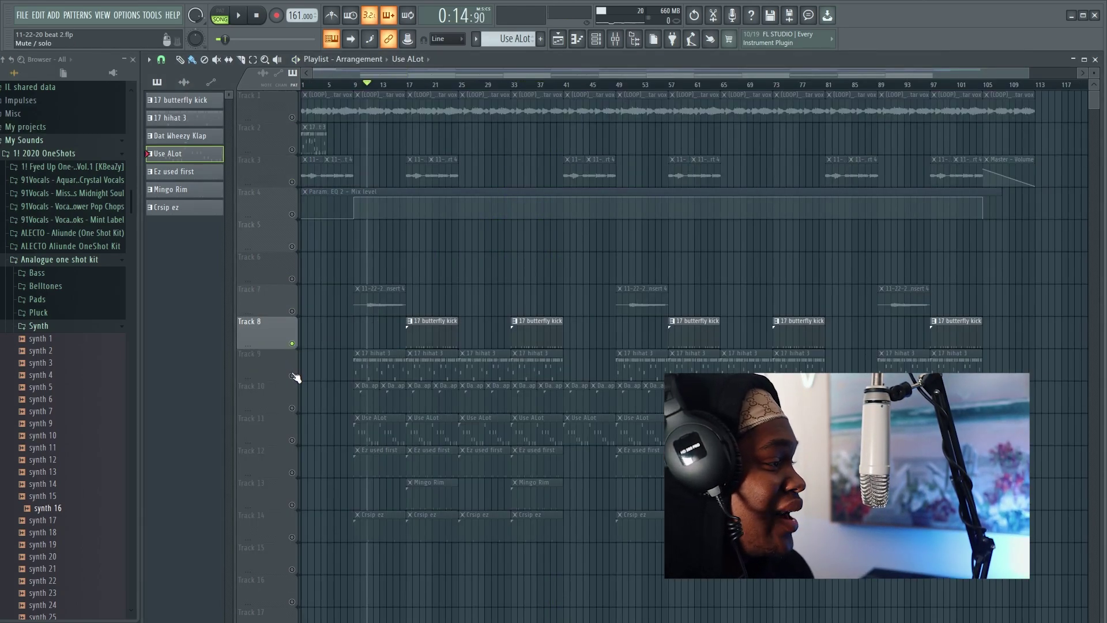
- Unmute Tracks 9 to 14 so that all the drum patterns sound together with the Track 8 kick
{"action": "left_click", "coordinate": [293, 375]}
{"action": "left_click", "coordinate": [292, 408]}
{"action": "left_click", "coordinate": [292, 440]}
{"action": "left_click", "coordinate": [292, 472]}
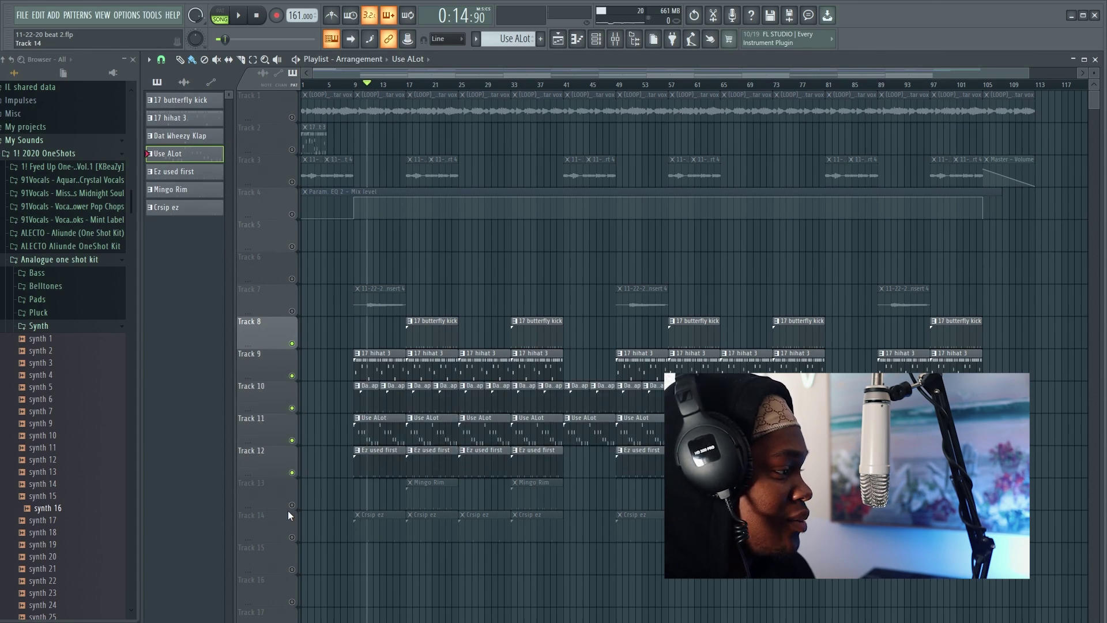
{"action": "left_click", "coordinate": [293, 505]}
{"action": "left_click", "coordinate": [292, 537]}
- Play the drum patterns from bar 17 and examine their arrangement in the playlist up close
{"action": "key", "text": "space"}
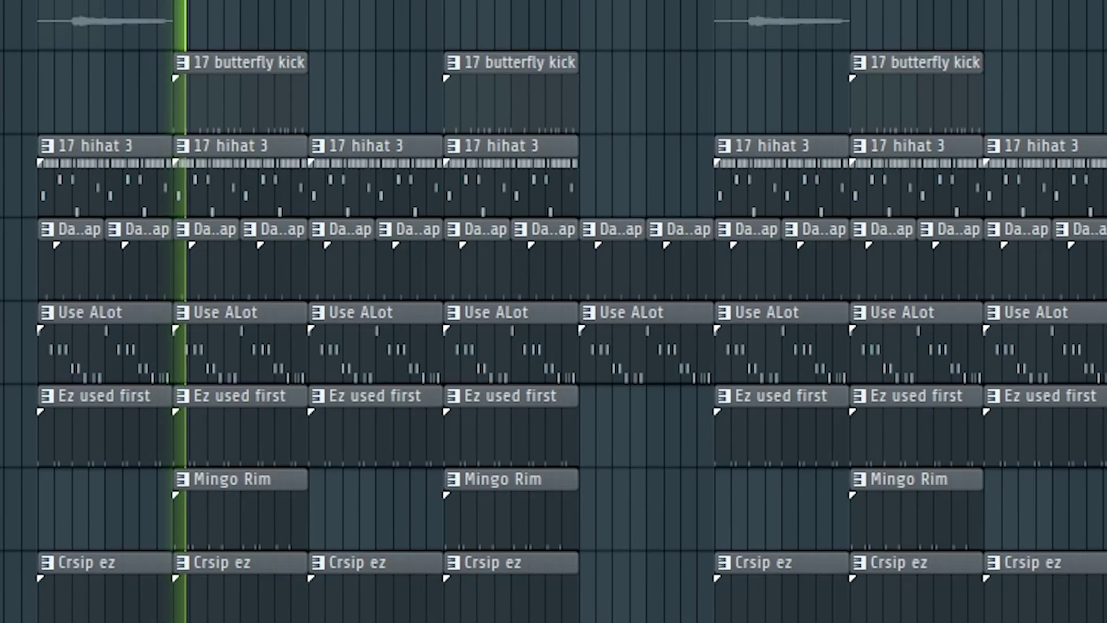
{"action": "scroll", "coordinate": [173, 311], "scroll_direction": "up", "scroll_amount": 6}
{"action": "scroll", "coordinate": [173, 312], "scroll_direction": "down", "scroll_amount": 5}
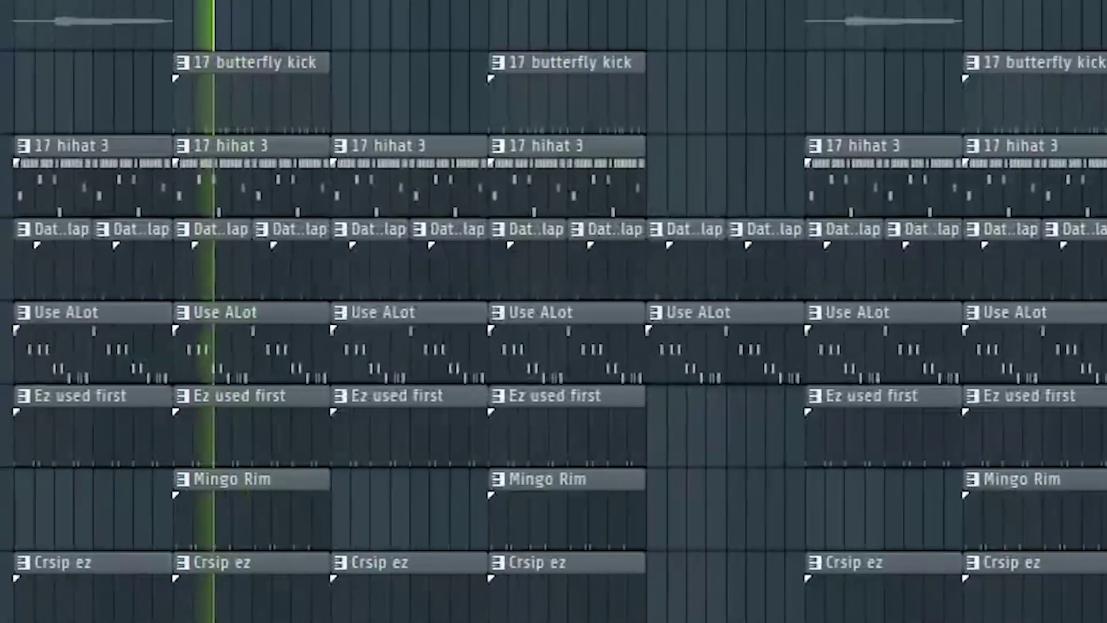
{"action": "scroll", "coordinate": [173, 312], "scroll_direction": "up", "scroll_amount": 6}
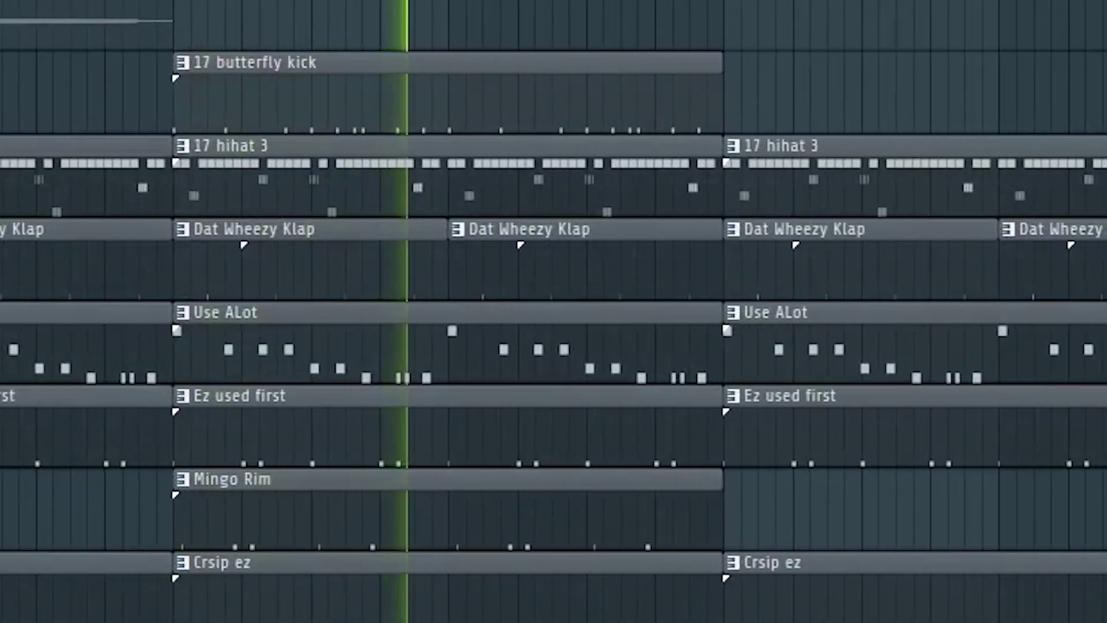
{"action": "key", "text": "space"}
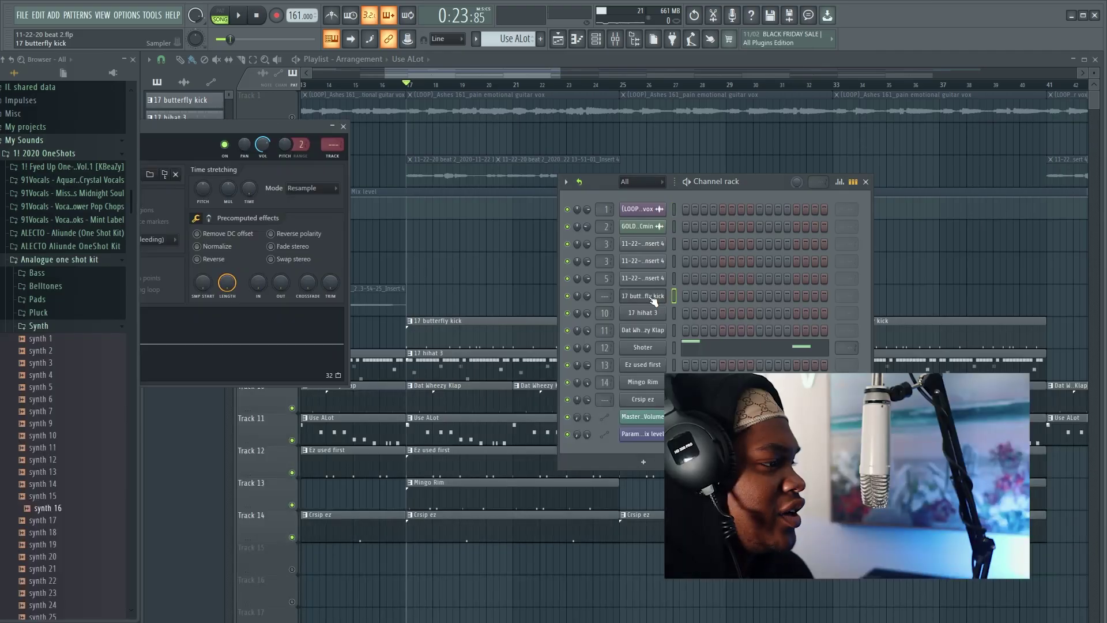
- Audition the 17 butterfly kick, Dat Wheezy Klap and Shoter samples and examine their channel settings
{"action": "left_click_drag", "start_coordinate": [230, 126], "coordinate": [436, 136]}
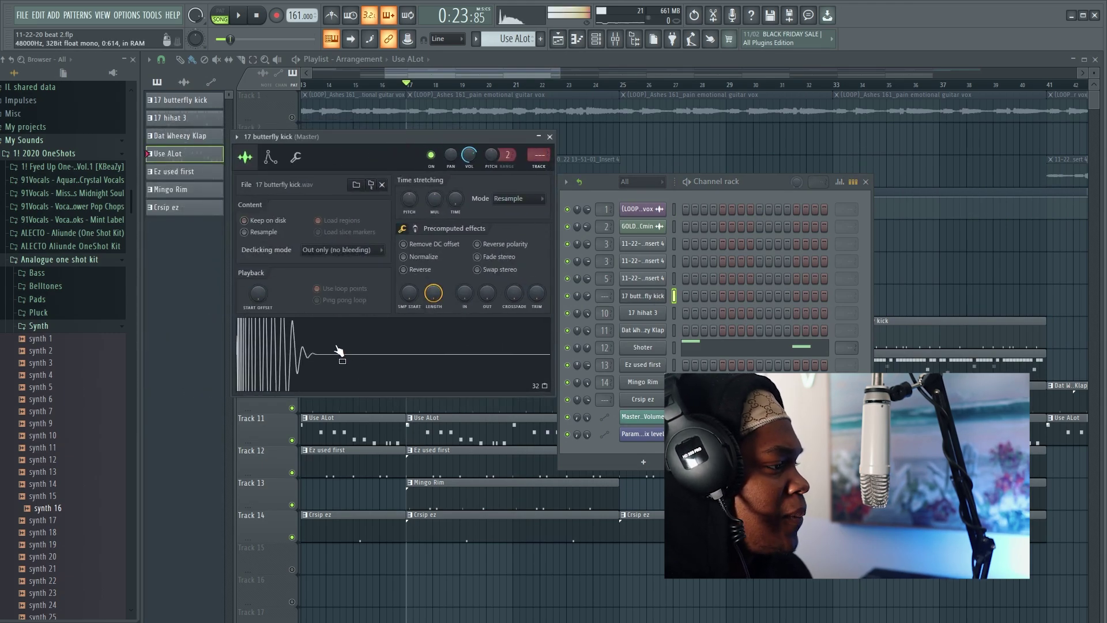
{"action": "left_click", "coordinate": [664, 331]}
{"action": "left_click_drag", "start_coordinate": [202, 169], "coordinate": [410, 169]}
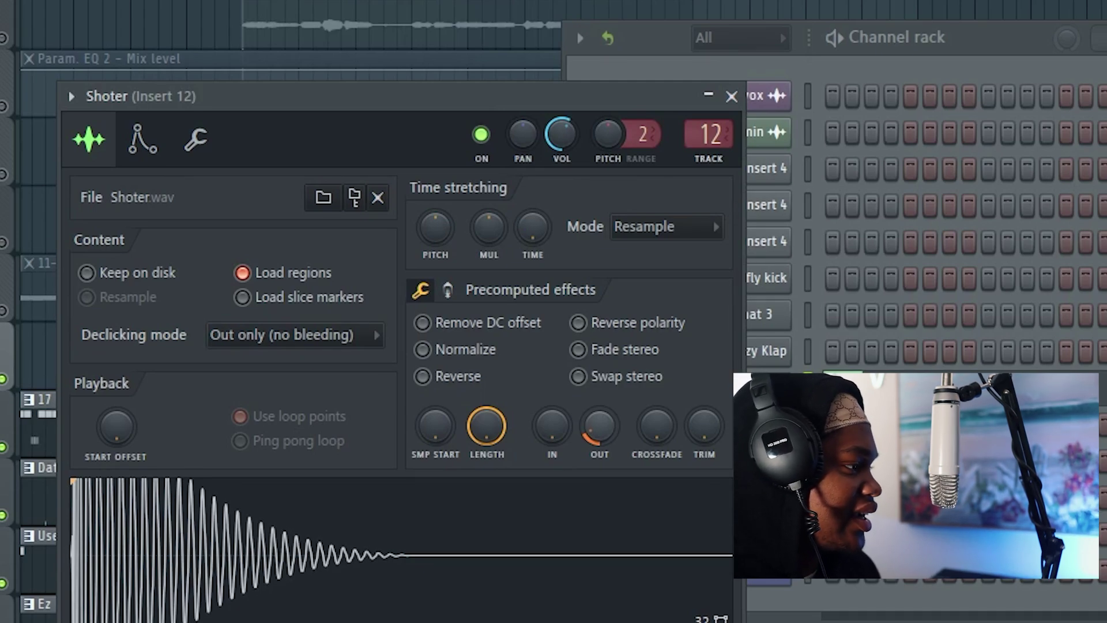
{"action": "left_click", "coordinate": [448, 291]}
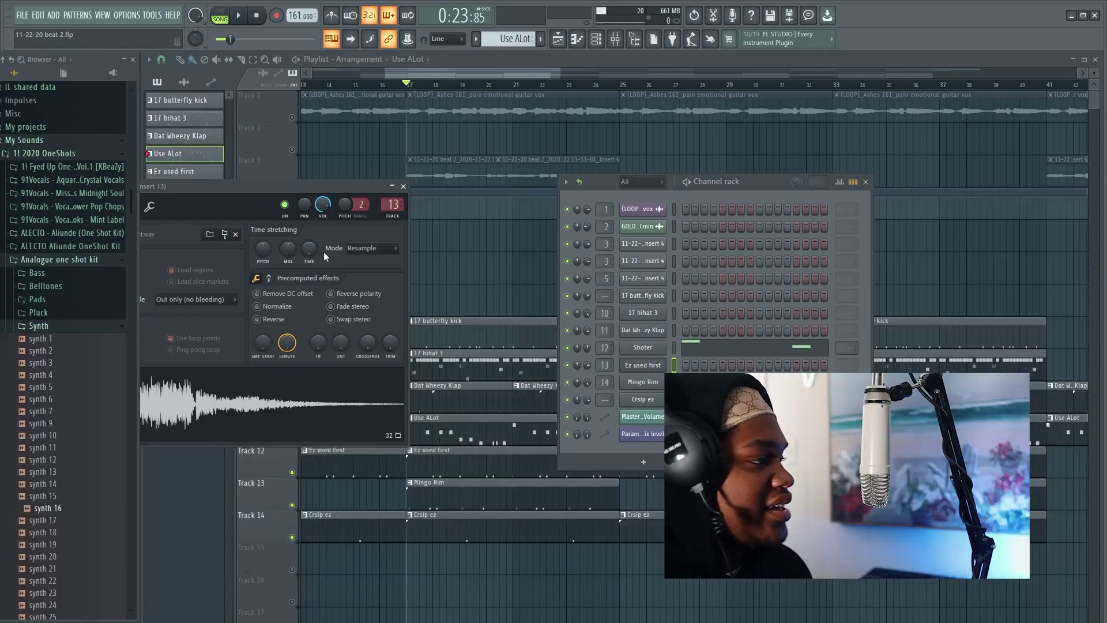
- Audition the Ez used first, Mingo Rim and Crsip ez samples and examine their channel settings
{"action": "left_click_drag", "start_coordinate": [248, 192], "coordinate": [468, 196]}
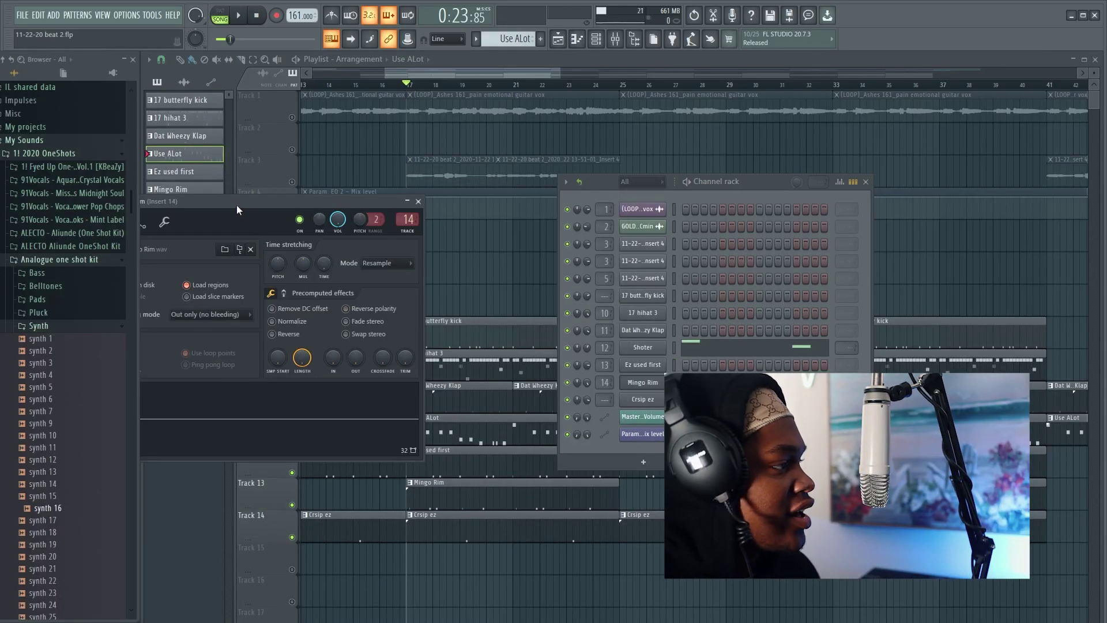
{"action": "left_click_drag", "start_coordinate": [237, 206], "coordinate": [384, 202]}
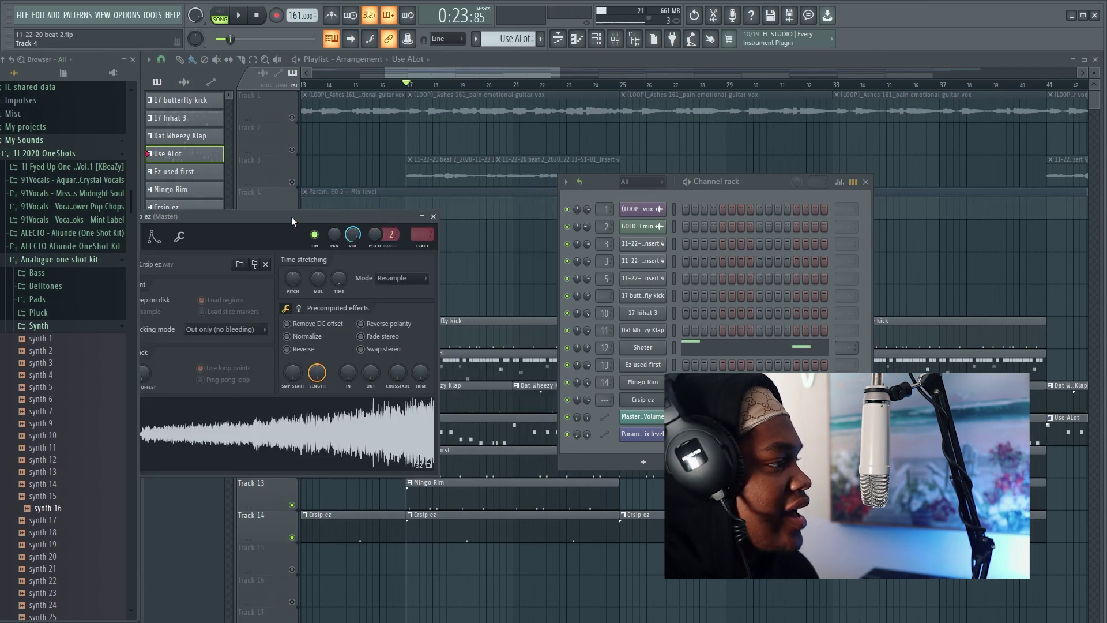
{"action": "left_click_drag", "start_coordinate": [292, 217], "coordinate": [358, 207]}
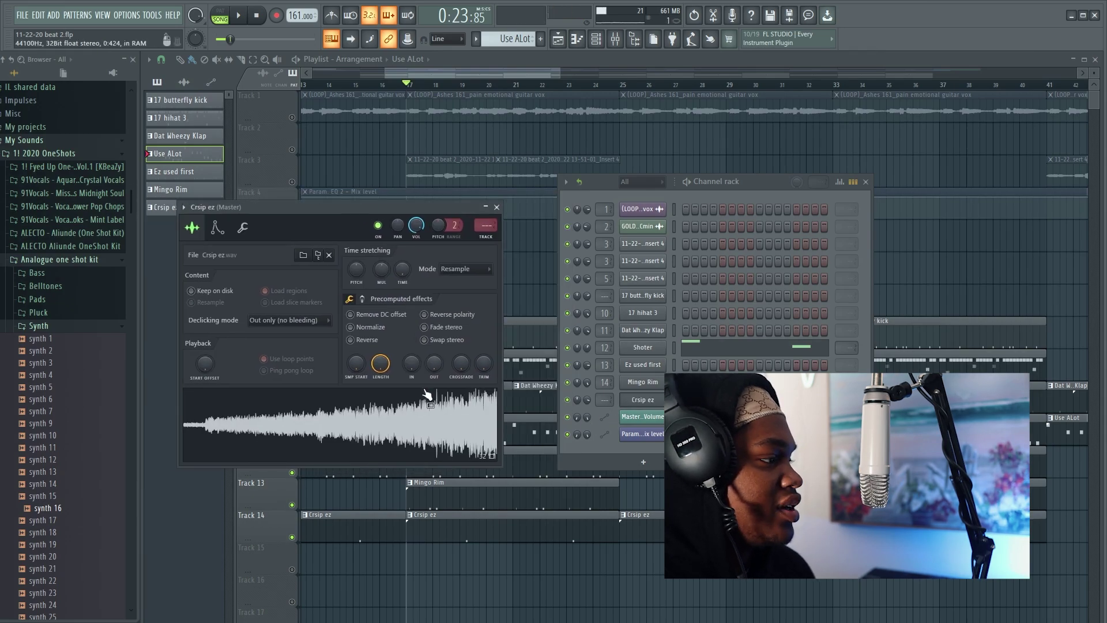
{"action": "left_click", "coordinate": [497, 207]}
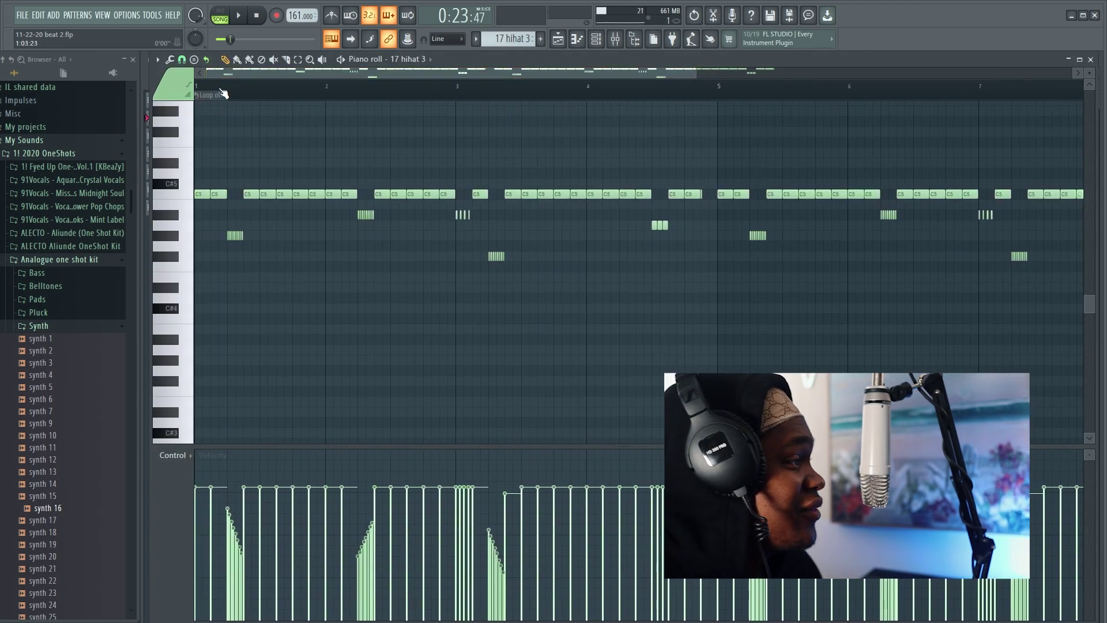
- Try a hi-hat melody below the main row by lowering one C5 note to G4 and adding notes such as F4, D4, C4 and B3
{"action": "scroll", "coordinate": [231, 91], "scroll_direction": "down", "scroll_amount": 3}
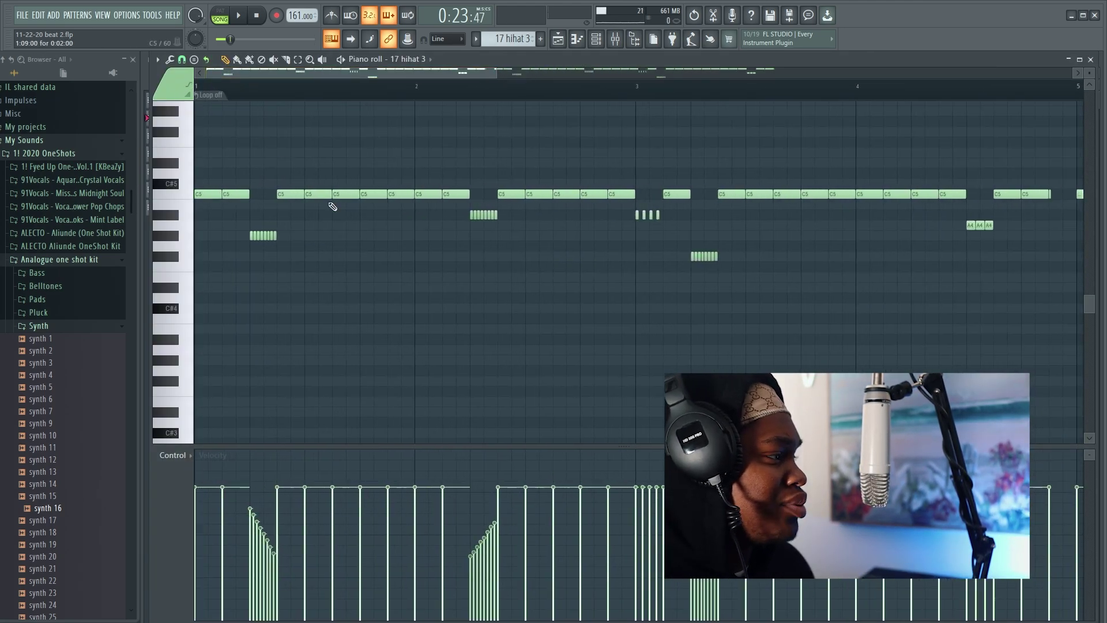
{"action": "left_click_drag", "start_coordinate": [341, 196], "coordinate": [343, 248]}
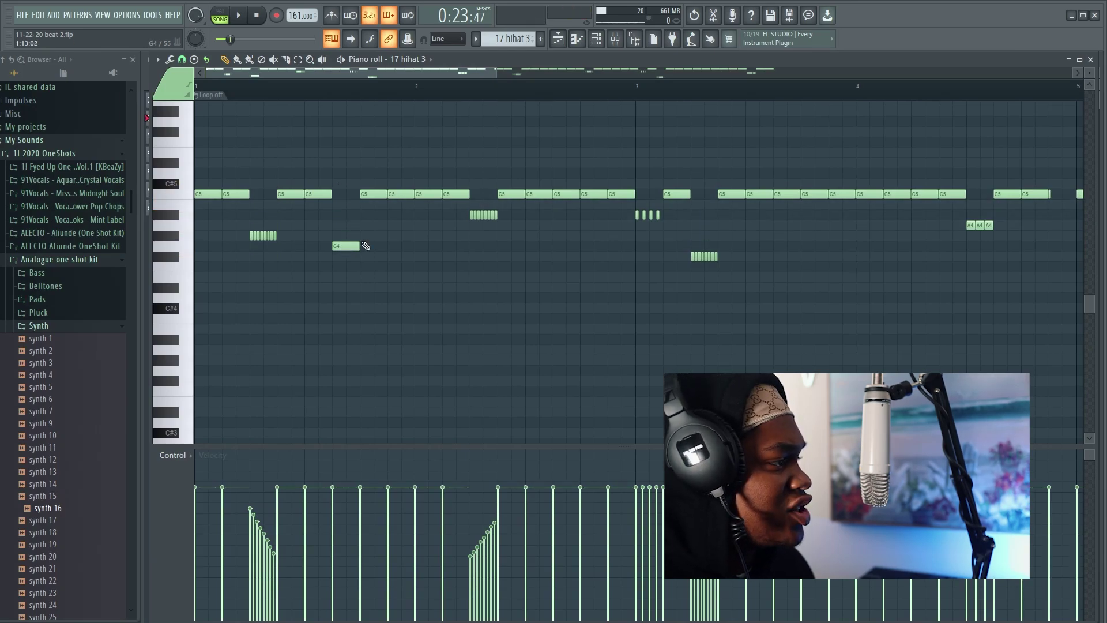
{"action": "left_click", "coordinate": [386, 300]}
{"action": "left_click", "coordinate": [417, 319]}
{"action": "left_click", "coordinate": [489, 326]}
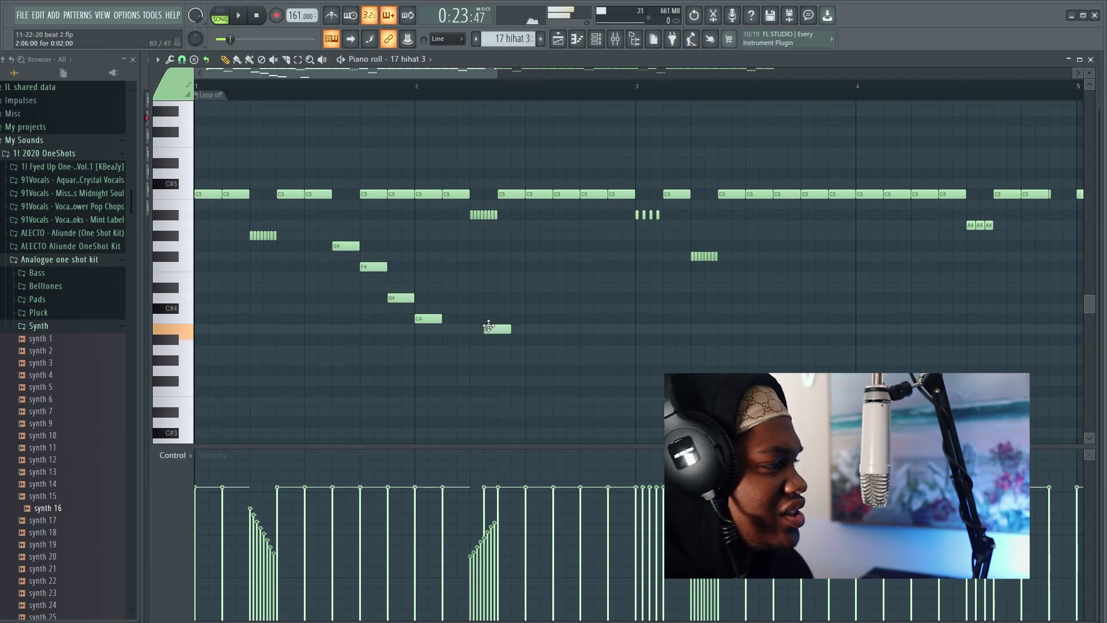
{"action": "left_click", "coordinate": [528, 308]}
{"action": "left_click", "coordinate": [543, 288]}
{"action": "left_click", "coordinate": [577, 268]}
{"action": "left_click", "coordinate": [623, 318]}
{"action": "left_click", "coordinate": [636, 329]}
- Delete the trial low notes from the 17 hihat 3 pattern
{"action": "right_click", "coordinate": [588, 267]}
{"action": "right_click", "coordinate": [553, 350]}
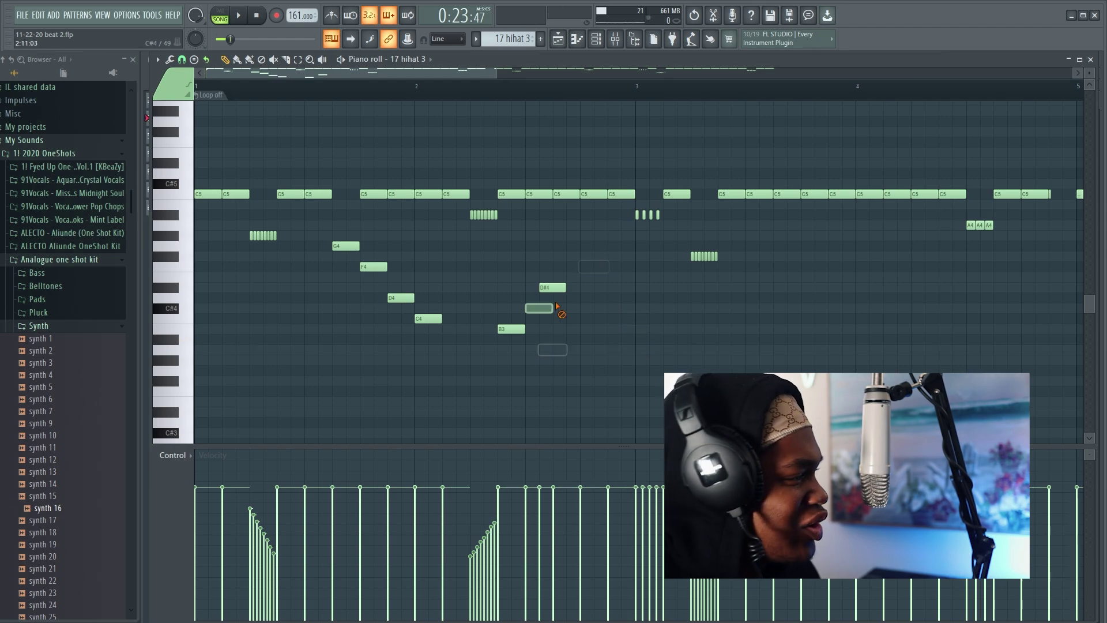
{"action": "right_click", "coordinate": [542, 309]}
{"action": "right_click", "coordinate": [514, 329]}
{"action": "right_click", "coordinate": [548, 288]}
{"action": "right_click", "coordinate": [401, 298]}
{"action": "right_click", "coordinate": [374, 267]}
{"action": "right_click", "coordinate": [426, 319]}
{"action": "scroll", "coordinate": [269, 545], "scroll_direction": "up", "scroll_amount": 3}
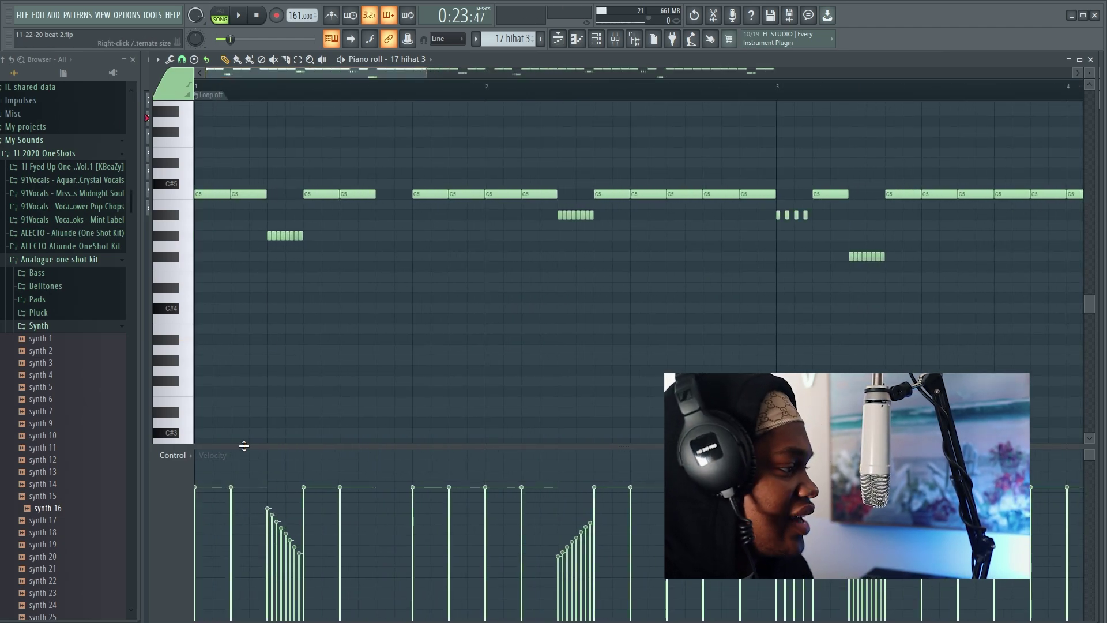
- Enlarge the control lane of the 17 hihat 3 pattern and display the note pan values there
{"action": "left_click", "coordinate": [210, 413]}
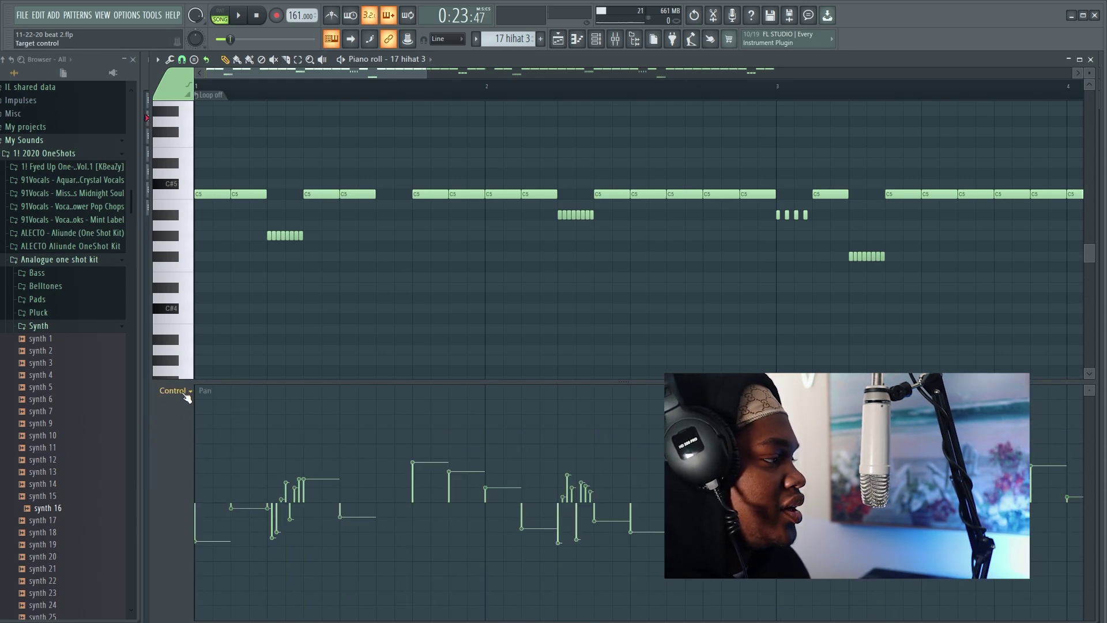
{"action": "left_click", "coordinate": [185, 394]}
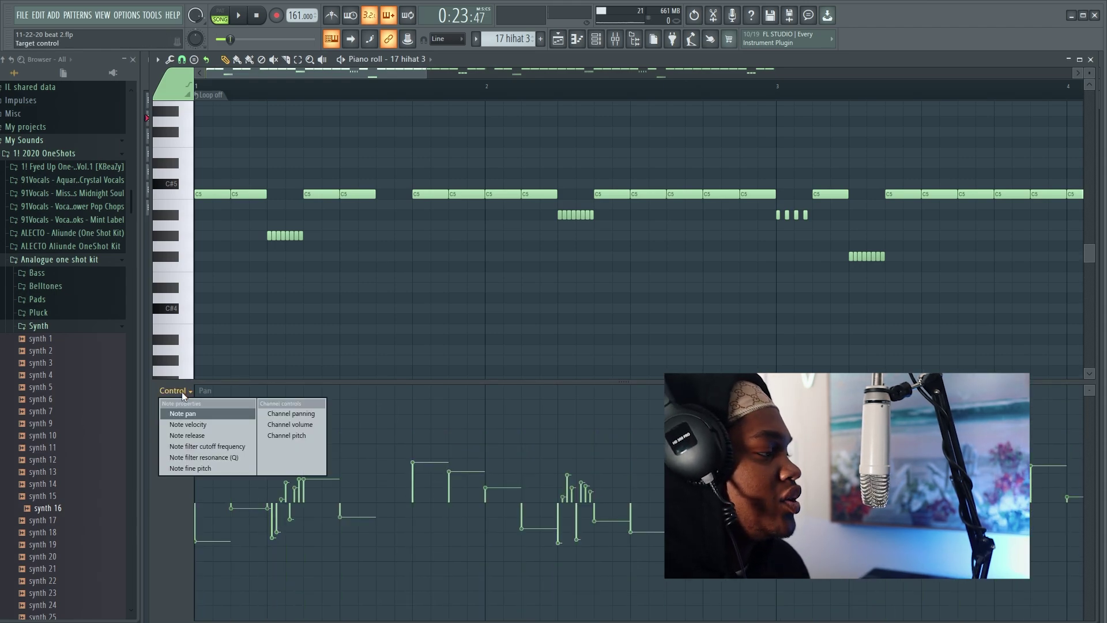
{"action": "left_click", "coordinate": [192, 413]}
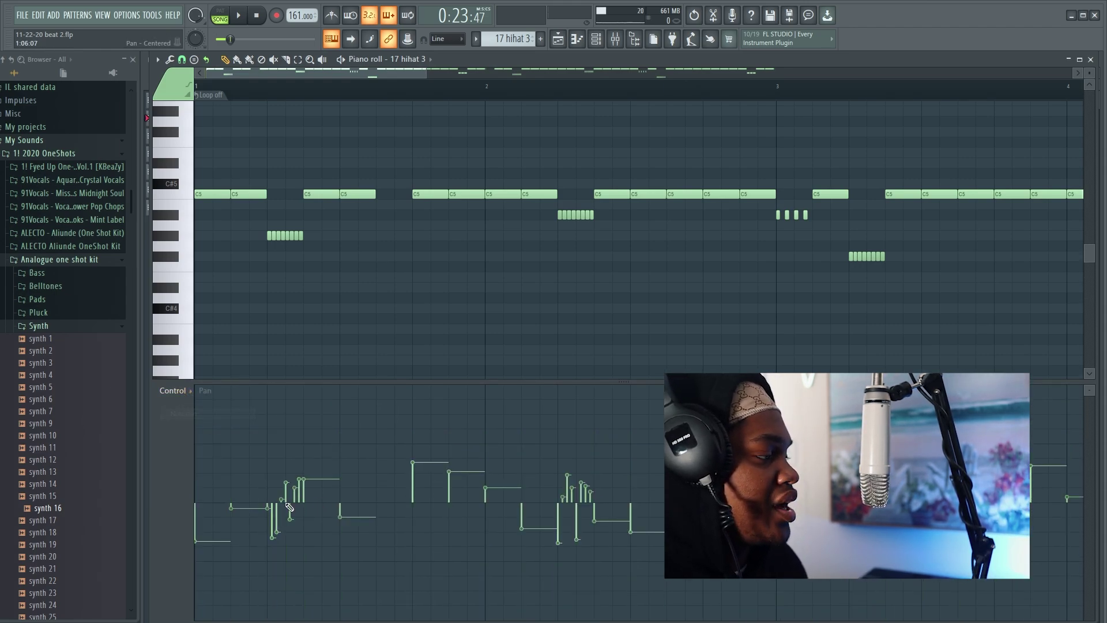
- Close the hi-hat notes, select the Use ALot pattern and look over its Shoter notes
{"action": "left_click", "coordinate": [1092, 59]}
{"action": "left_click", "coordinate": [425, 443]}
{"action": "left_click", "coordinate": [596, 40]}
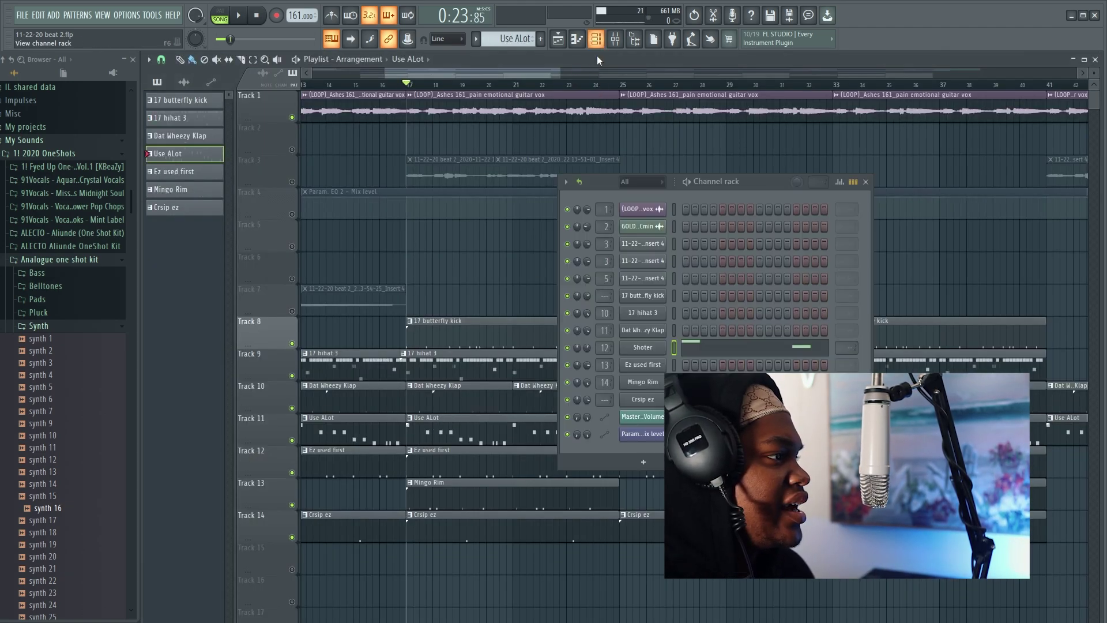
{"action": "left_click", "coordinate": [694, 345]}
{"action": "left_click", "coordinate": [1092, 60]}
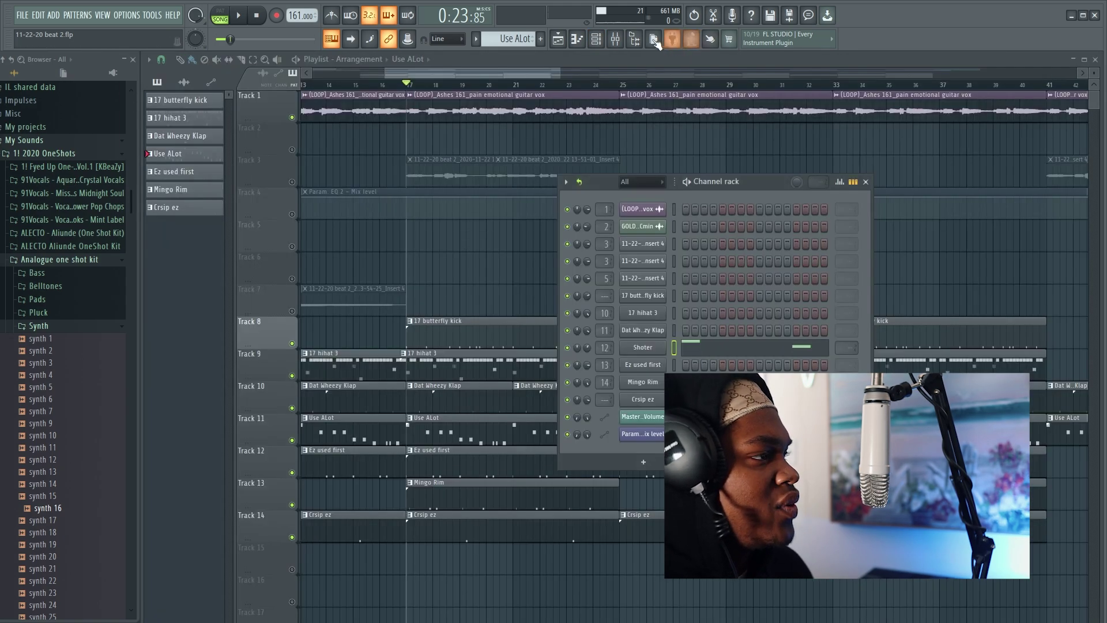
- Load the Auto-Key plugin into the second effect slot of mixer Insert 1 and close its window
{"action": "left_click", "coordinate": [625, 40]}
{"action": "left_click", "coordinate": [798, 357]}
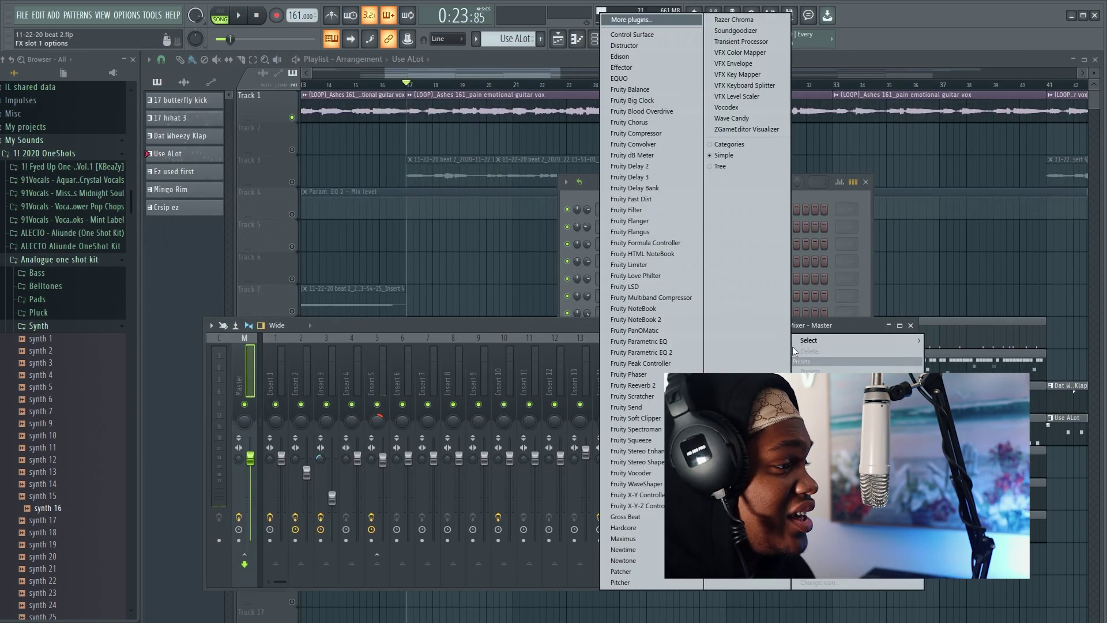
{"action": "left_click", "coordinate": [553, 370]}
{"action": "left_click", "coordinate": [278, 383]}
{"action": "left_click", "coordinate": [807, 368]}
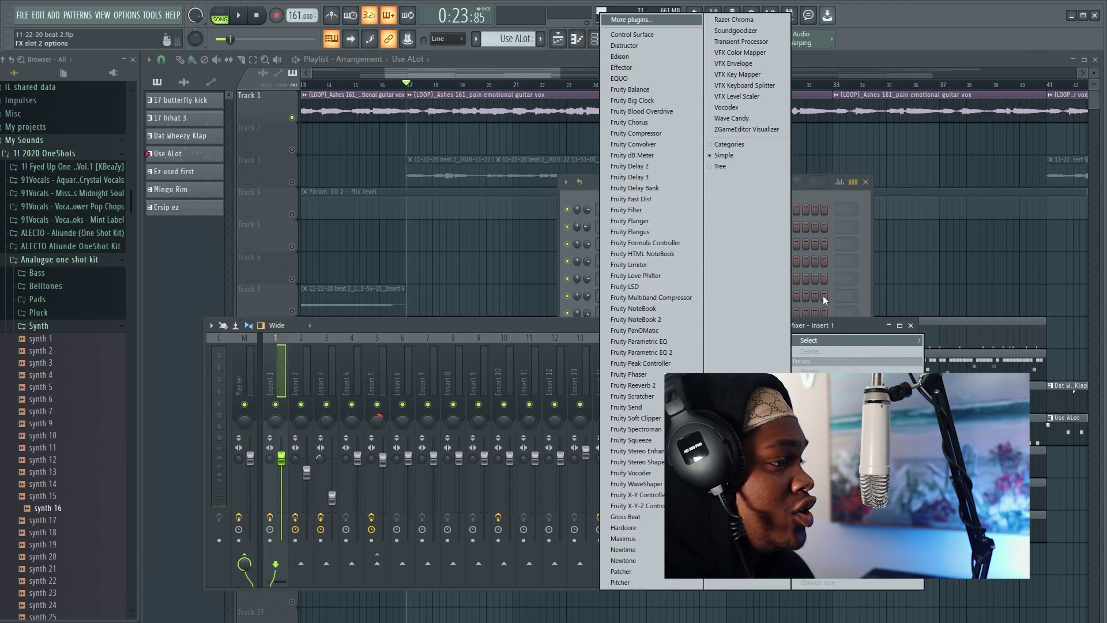
{"action": "left_click", "coordinate": [635, 20]}
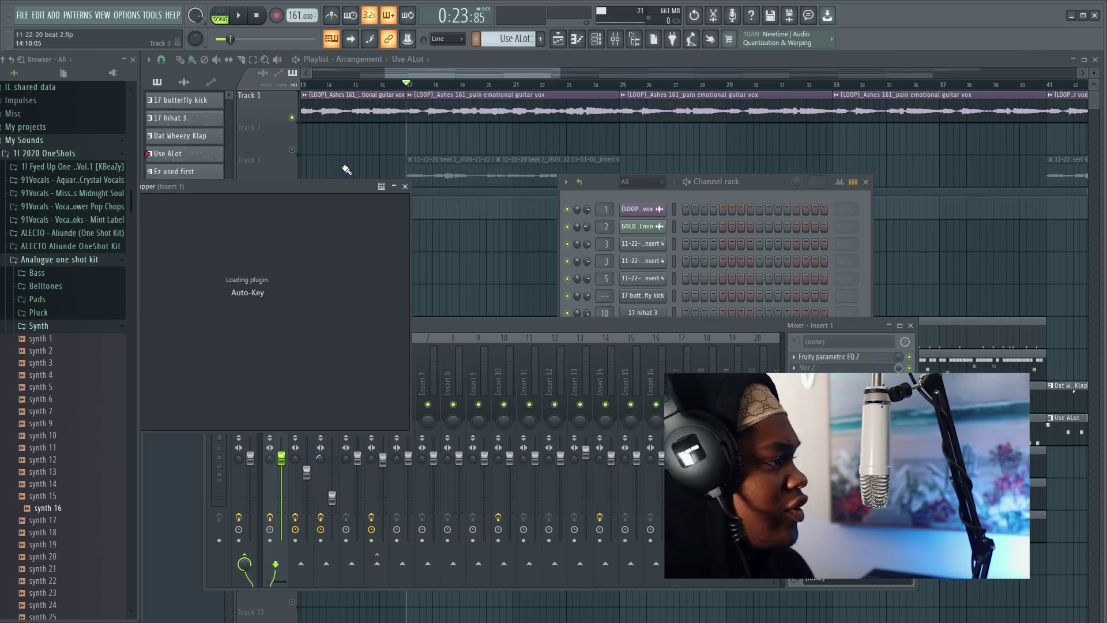
{"action": "left_click_drag", "start_coordinate": [313, 188], "coordinate": [432, 195]}
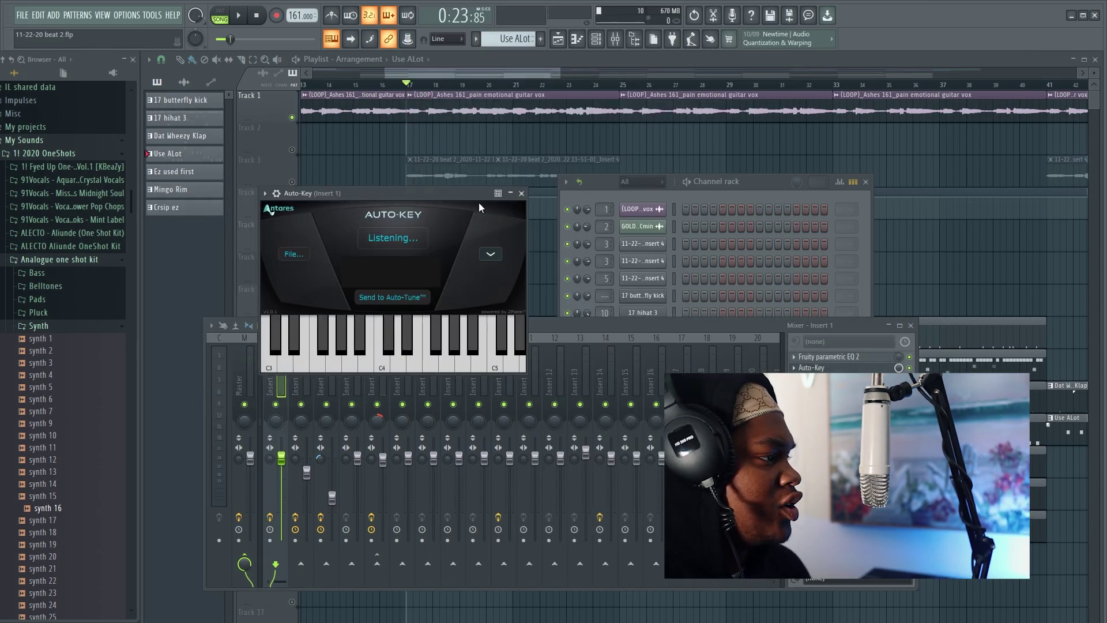
{"action": "left_click", "coordinate": [522, 193]}
- Try raising all Shoter notes of the Use ALot pattern by two octaves and play them back
{"action": "key", "text": "F7"}
{"action": "key", "text": "ctrl+a"}
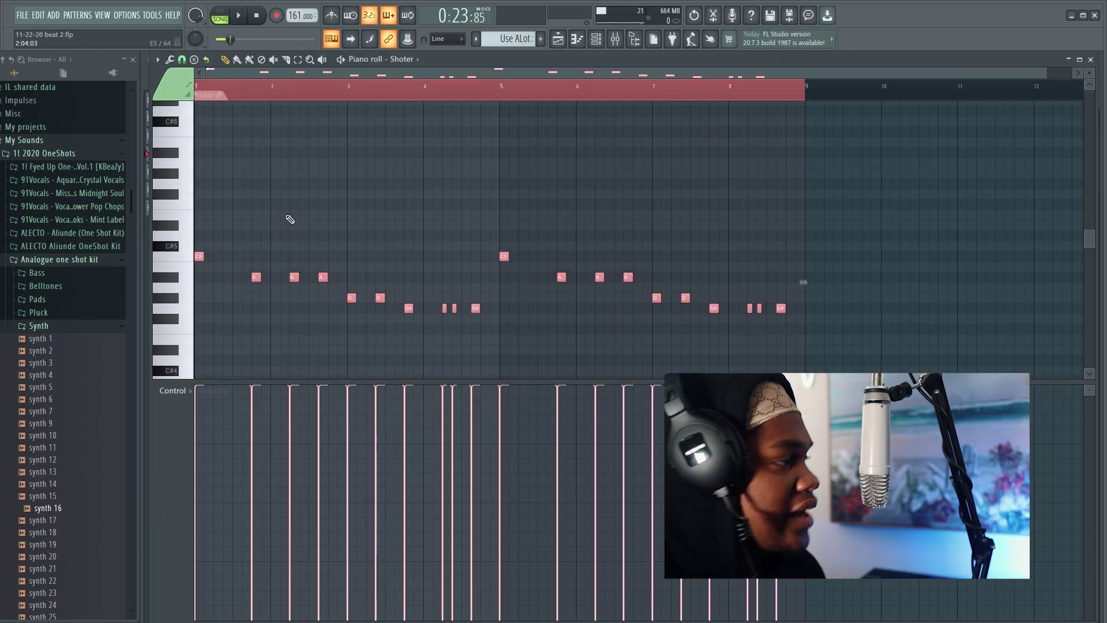
{"action": "key", "text": "ctrl+Up"}
{"action": "key", "text": "ctrl+Up"}
{"action": "scroll", "coordinate": [292, 240], "scroll_direction": "up", "scroll_amount": 6}
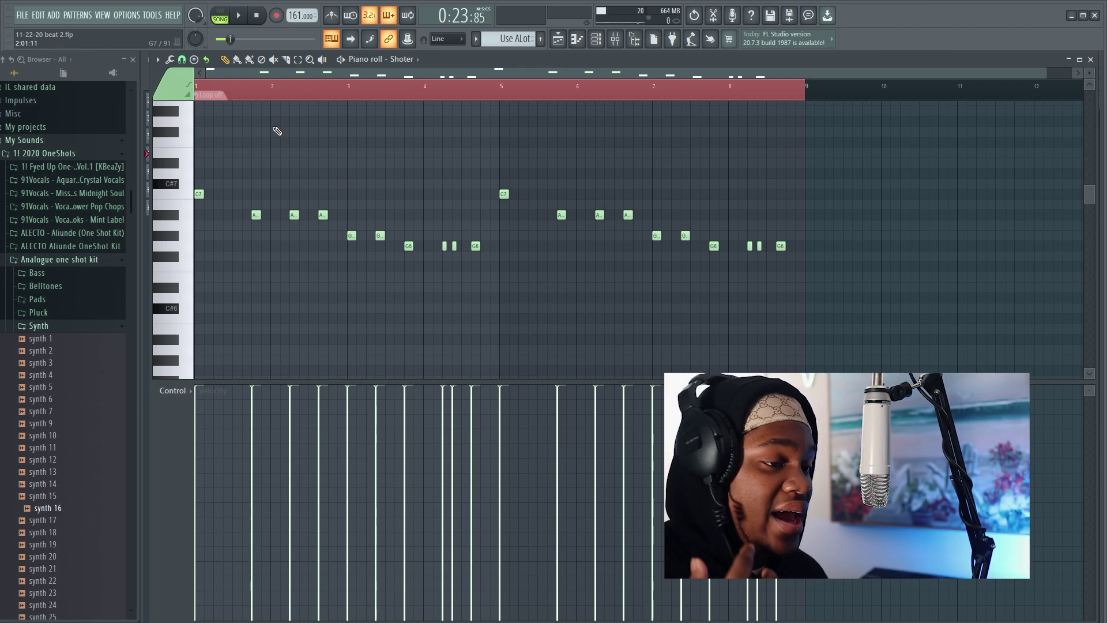
{"action": "key", "text": "space"}
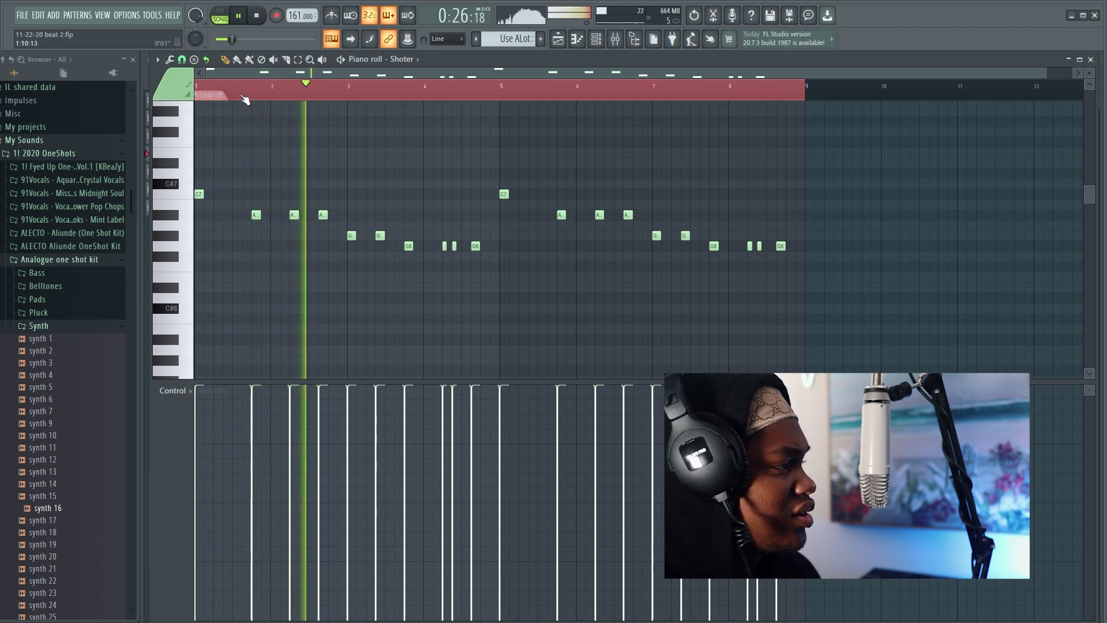
{"action": "key", "text": "space"}
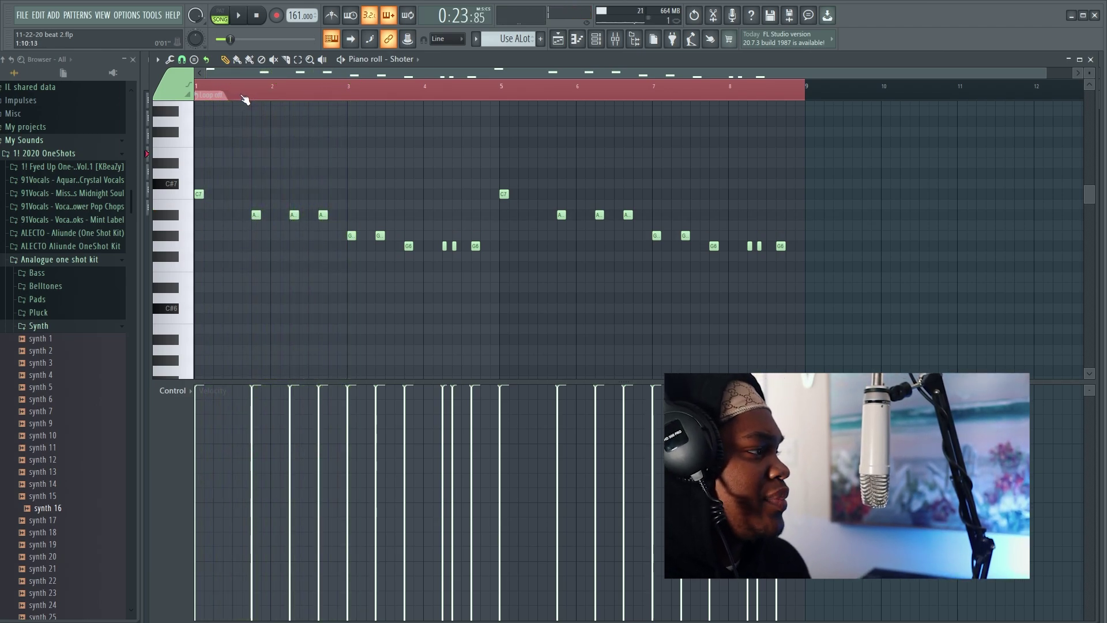
- Toggle the ghost channels helper in the Shoter piano roll
{"action": "left_click", "coordinate": [163, 60]}
{"action": "mouse_move", "coordinate": [191, 128]}
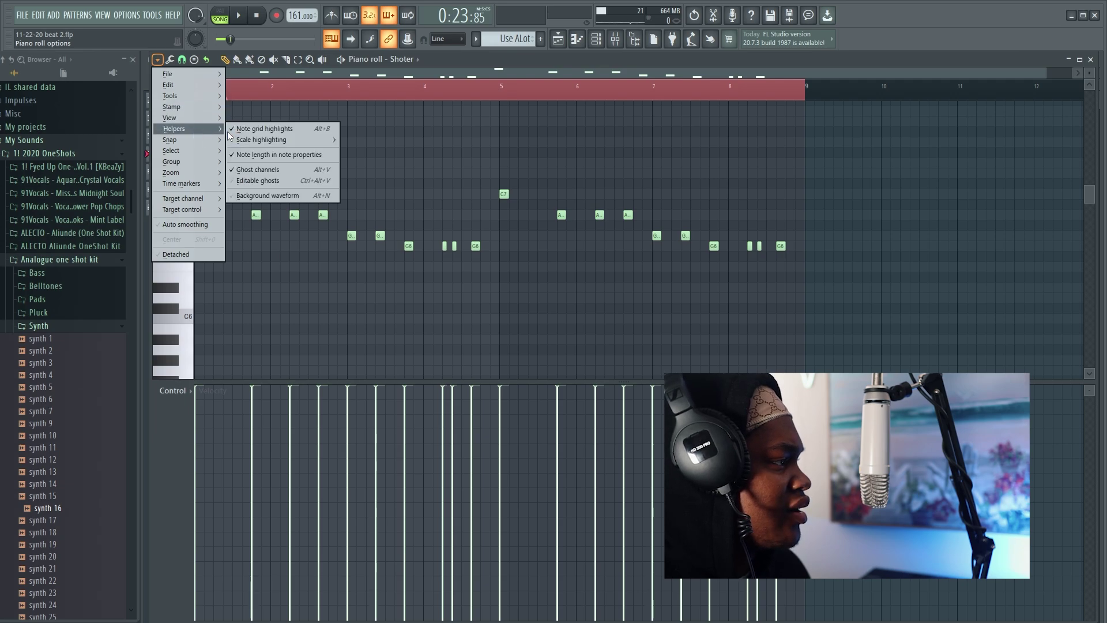
{"action": "left_click", "coordinate": [275, 169]}
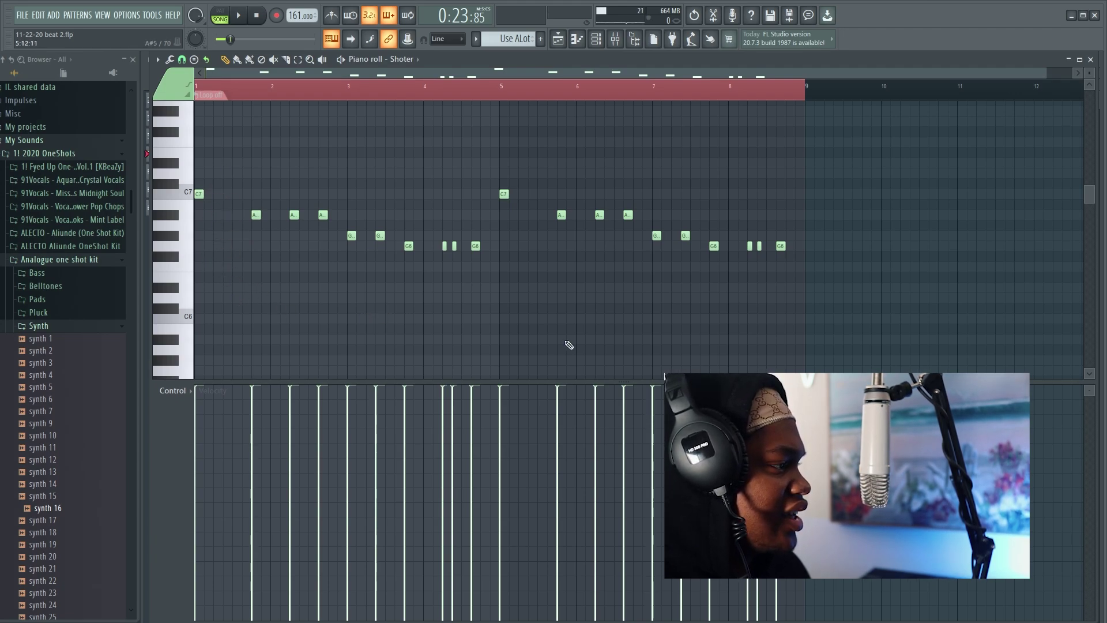
- Move the playhead to the start of the arrangement and play the intro section
{"action": "scroll", "coordinate": [231, 97], "scroll_direction": "up", "scroll_amount": 3}
{"action": "scroll", "coordinate": [236, 97], "scroll_direction": "down", "scroll_amount": 4}
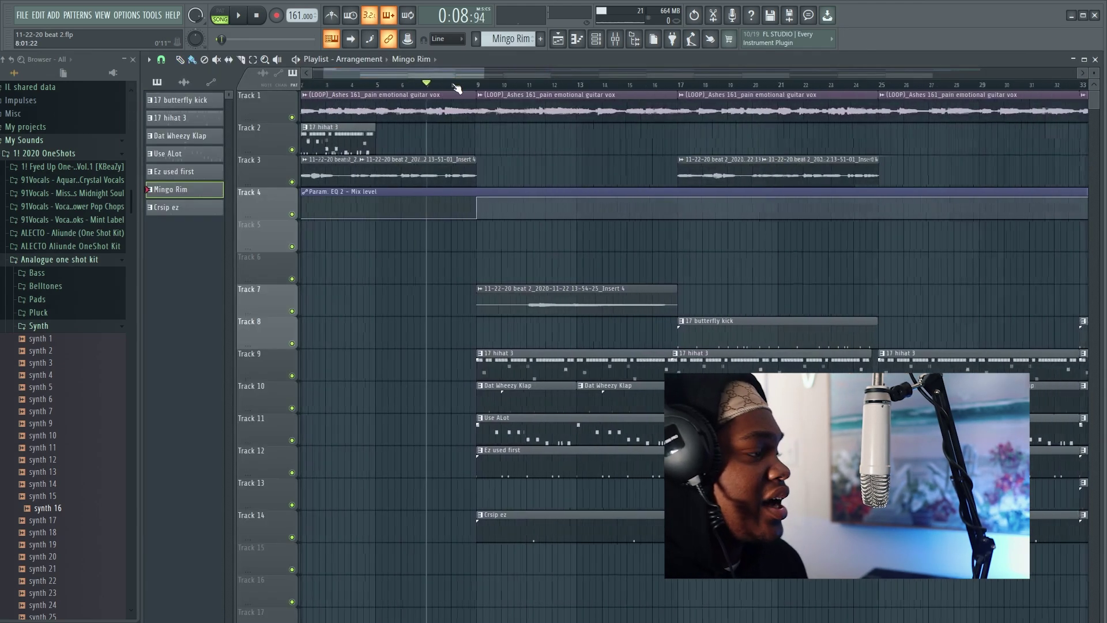
{"action": "scroll", "coordinate": [456, 87], "scroll_direction": "up", "scroll_amount": 3}
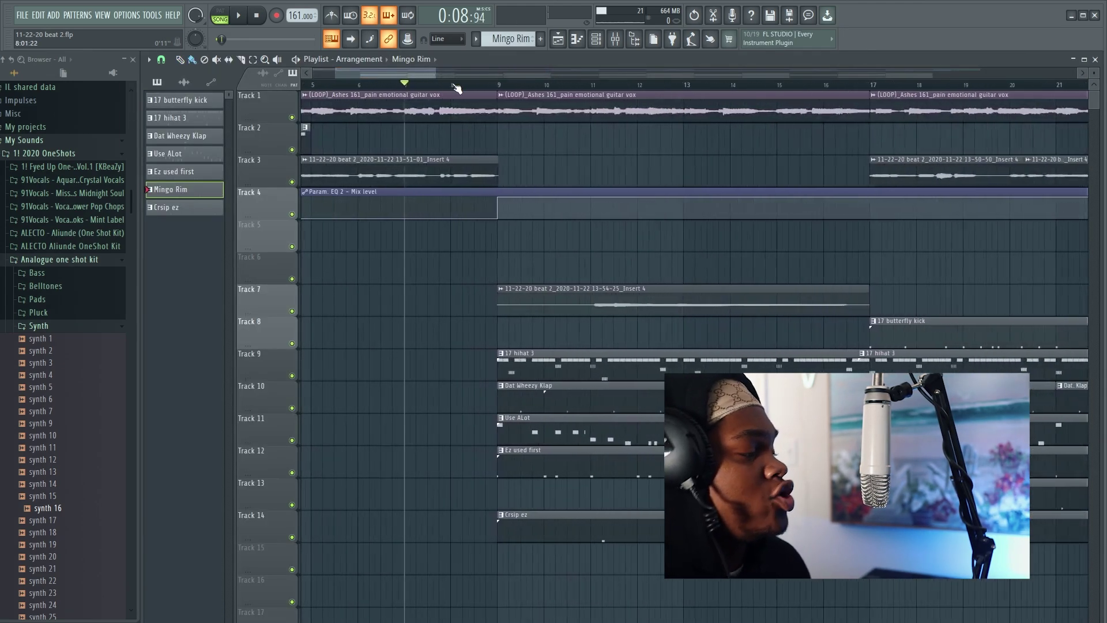
{"action": "scroll", "coordinate": [457, 87], "scroll_direction": "down", "scroll_amount": 6}
{"action": "left_click", "coordinate": [330, 87]}
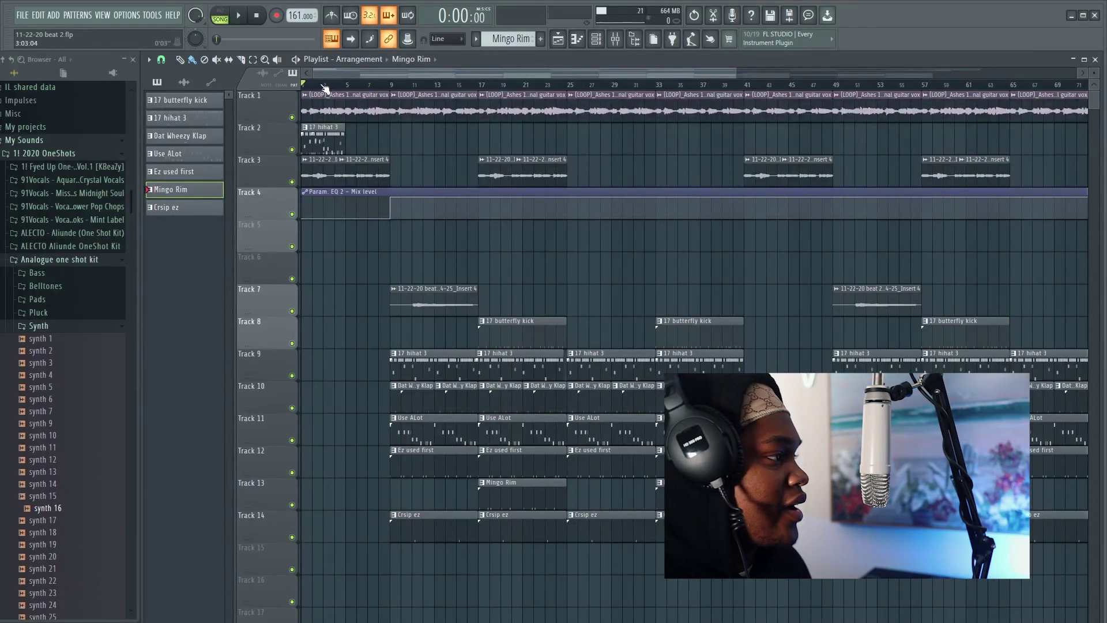
{"action": "scroll", "coordinate": [325, 87], "scroll_direction": "up", "scroll_amount": 4}
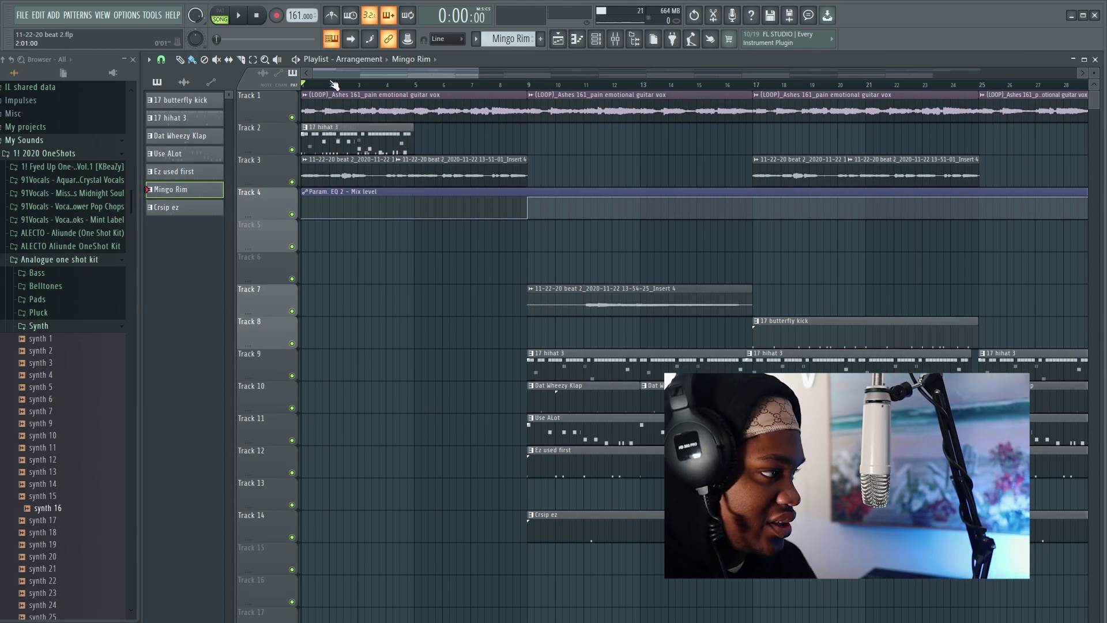
{"action": "scroll", "coordinate": [335, 86], "scroll_direction": "down", "scroll_amount": 1}
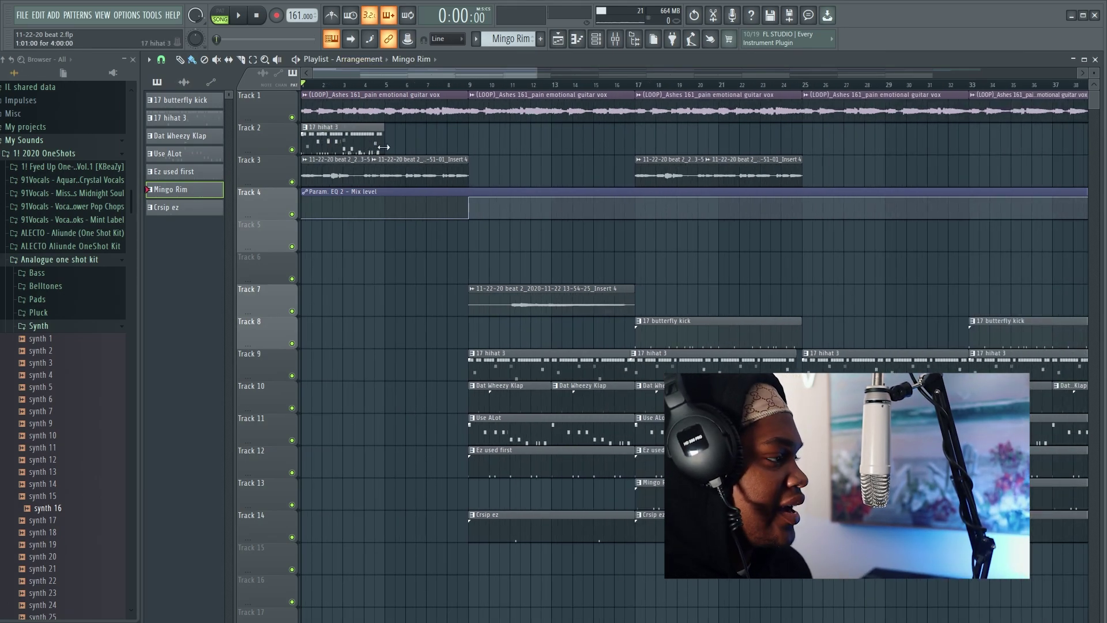
{"action": "key", "text": "space"}
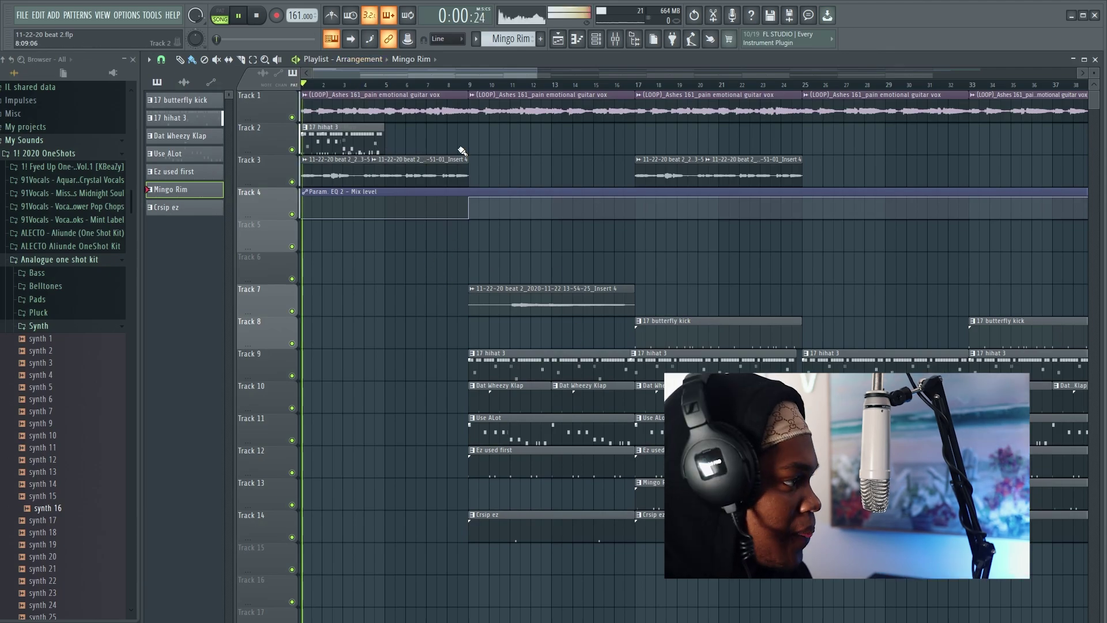
{"action": "scroll", "coordinate": [382, 78], "scroll_direction": "up", "scroll_amount": 1}
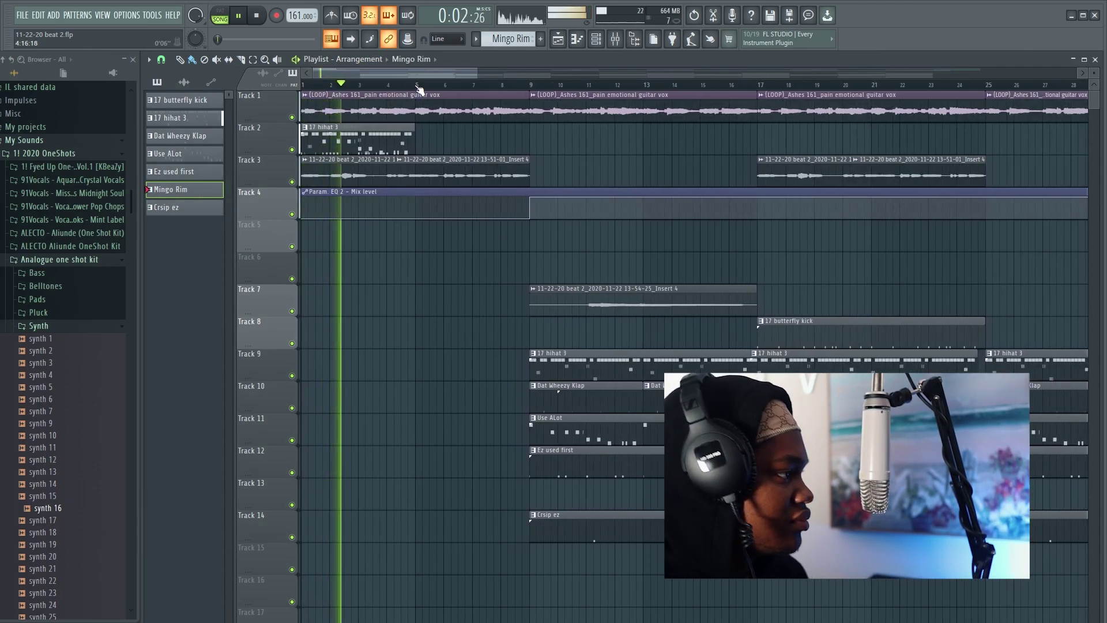
{"action": "scroll", "coordinate": [410, 89], "scroll_direction": "up", "scroll_amount": 1}
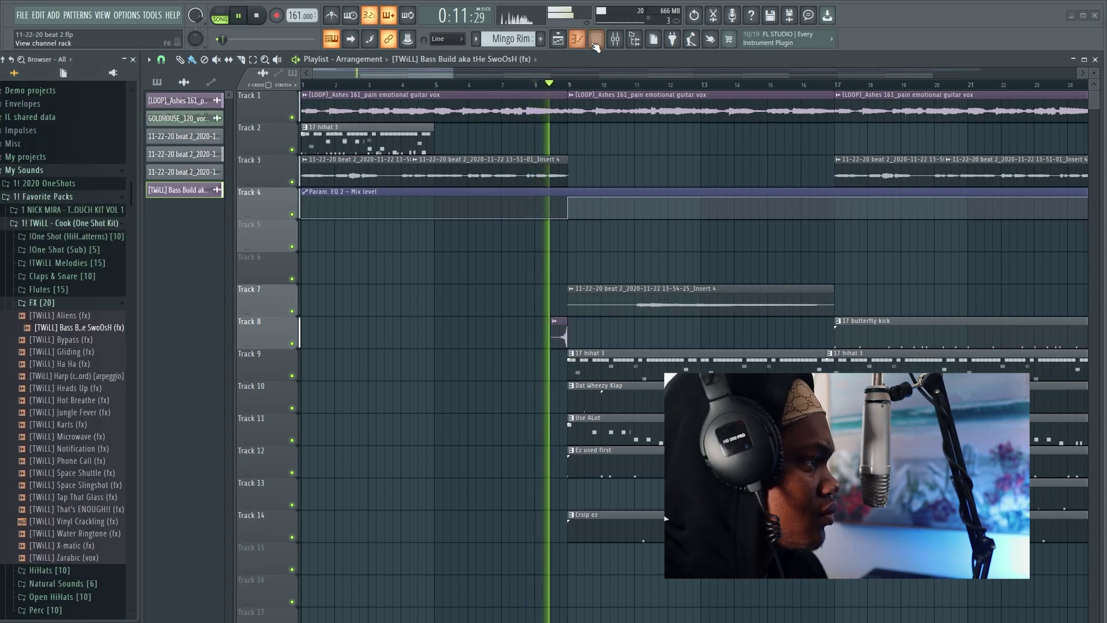
- Check the Bass Build effect's channel in the channel rack and stop playback
{"action": "key", "text": "F6"}
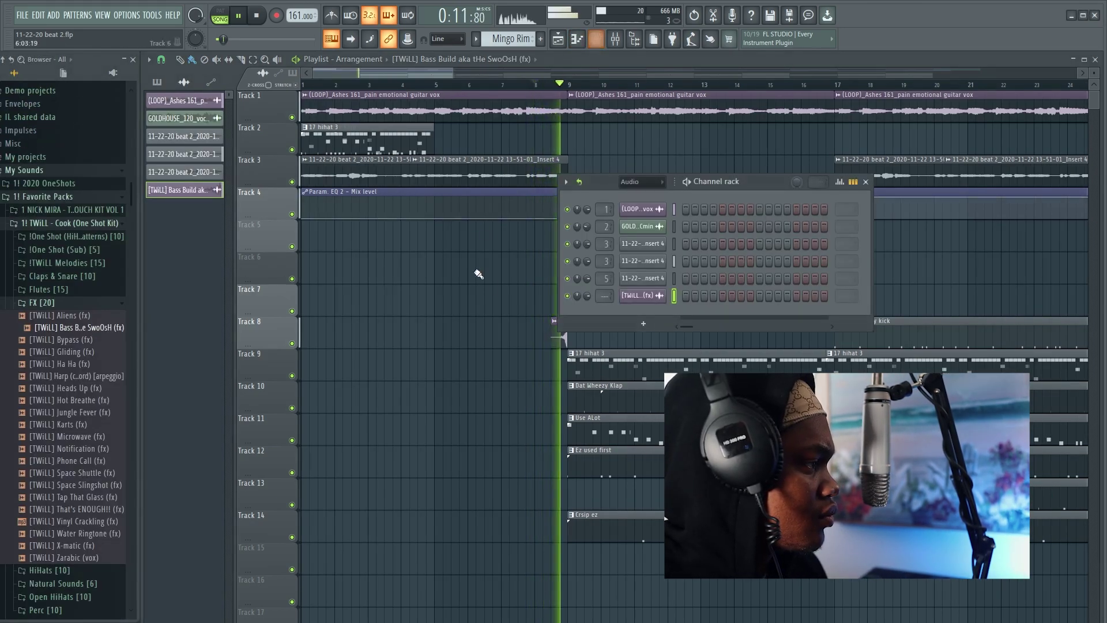
{"action": "key", "text": "space"}
{"action": "key", "text": "F6"}
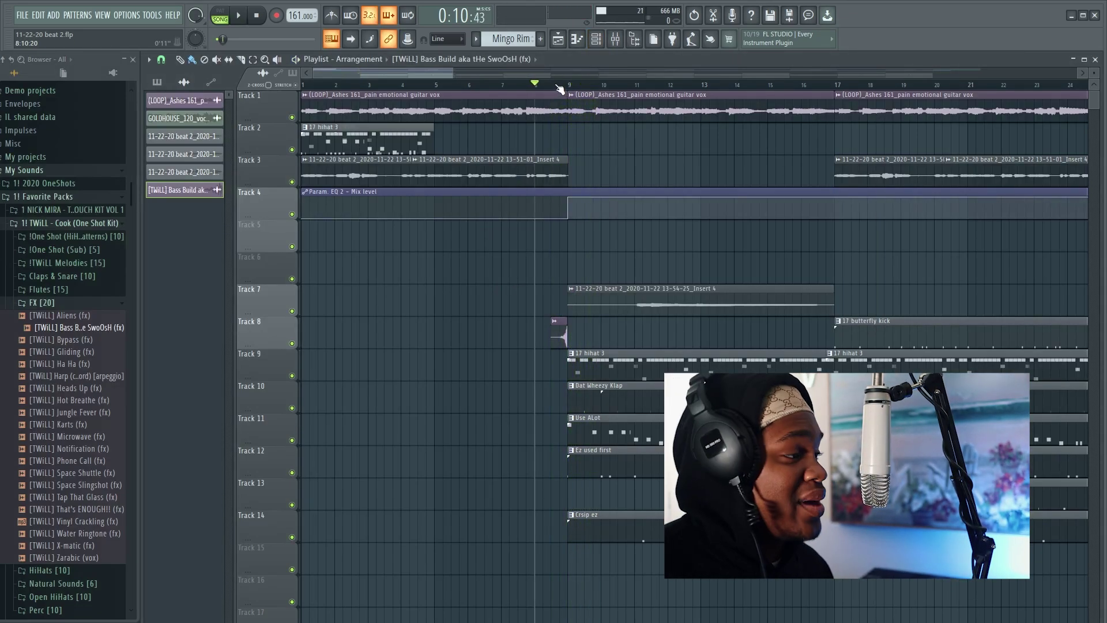
- Cut a half-bar gap before bar 11 in the drum clips, keeping the Dat Wheezy Klap piece, and play the section
{"action": "scroll", "coordinate": [577, 355], "scroll_direction": "up", "scroll_amount": 3}
{"action": "left_click_drag", "start_coordinate": [580, 526], "coordinate": [580, 526]}
{"action": "left_click_drag", "start_coordinate": [609, 353], "coordinate": [611, 526]}
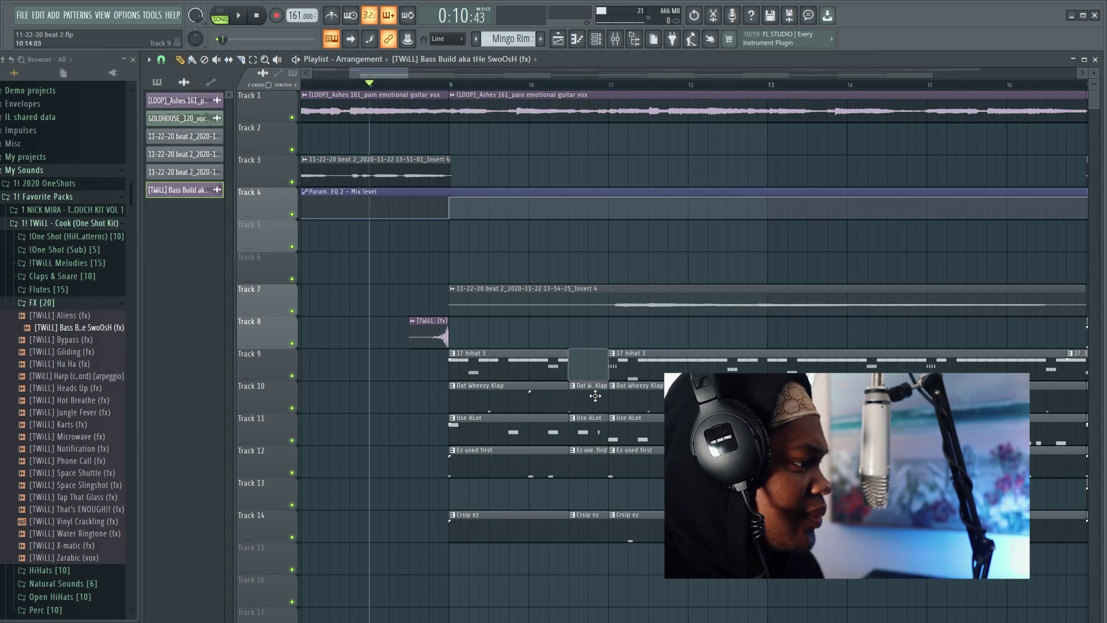
{"action": "key", "text": "space"}
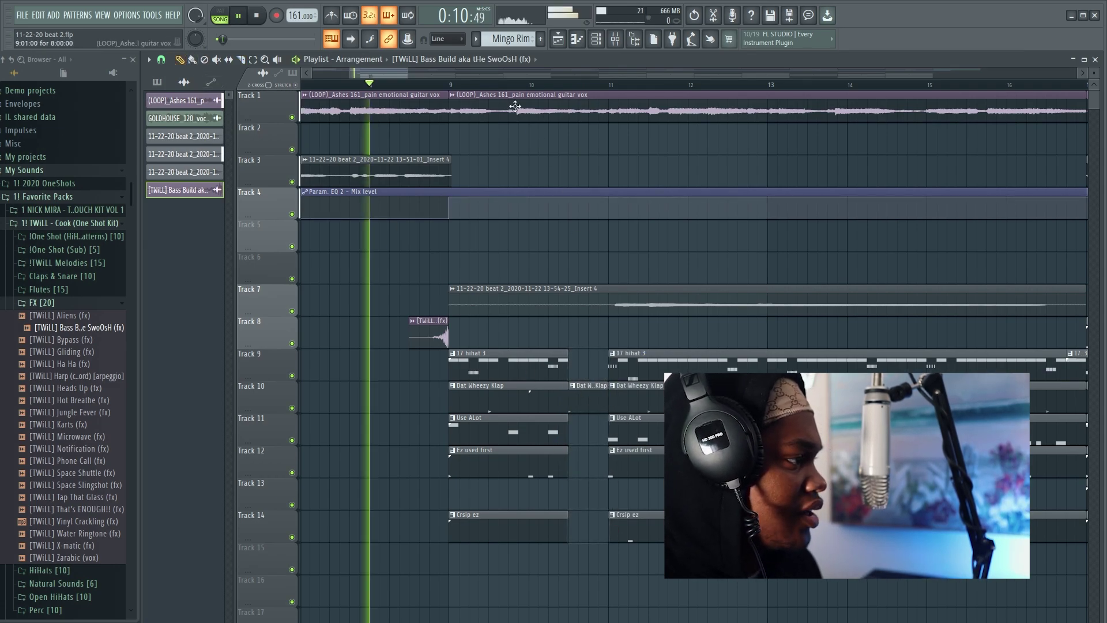
{"action": "scroll", "coordinate": [498, 88], "scroll_direction": "down", "scroll_amount": 3}
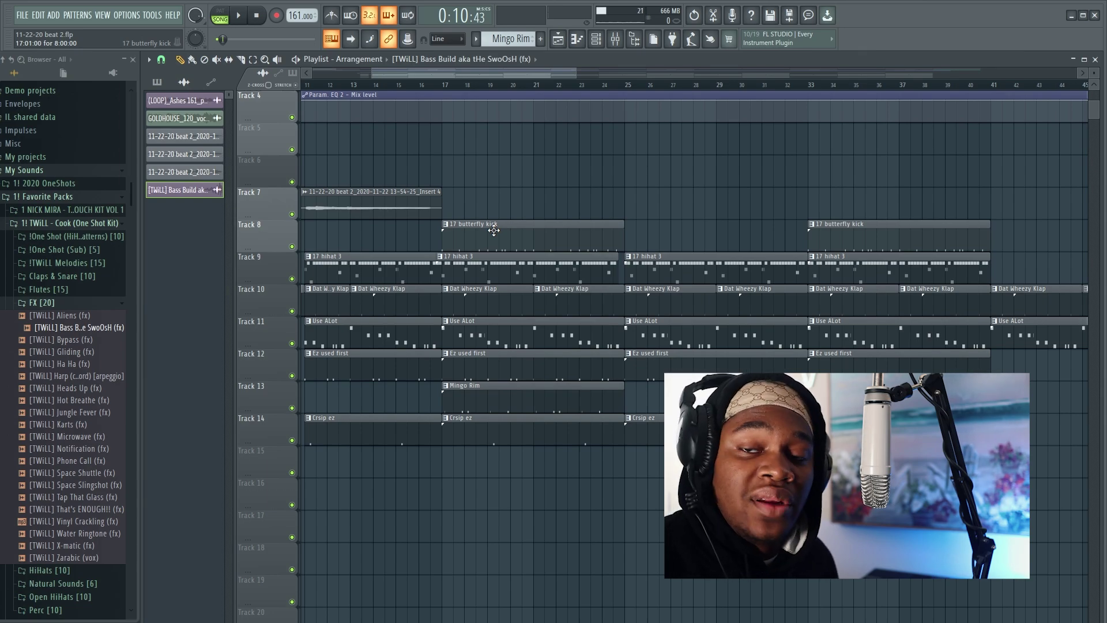
- Place the playhead at bar 17 and make the Use ALot clip starting there a unique pattern
{"action": "left_click", "coordinate": [444, 84]}
{"action": "scroll", "coordinate": [444, 74], "scroll_direction": "up", "scroll_amount": 3}
{"action": "mouse_move", "coordinate": [445, 76]}
{"action": "left_mouse_down"}
{"action": "mouse_move", "coordinate": [466, 75]}
{"action": "mouse_move", "coordinate": [450, 83]}
{"action": "left_mouse_up"}
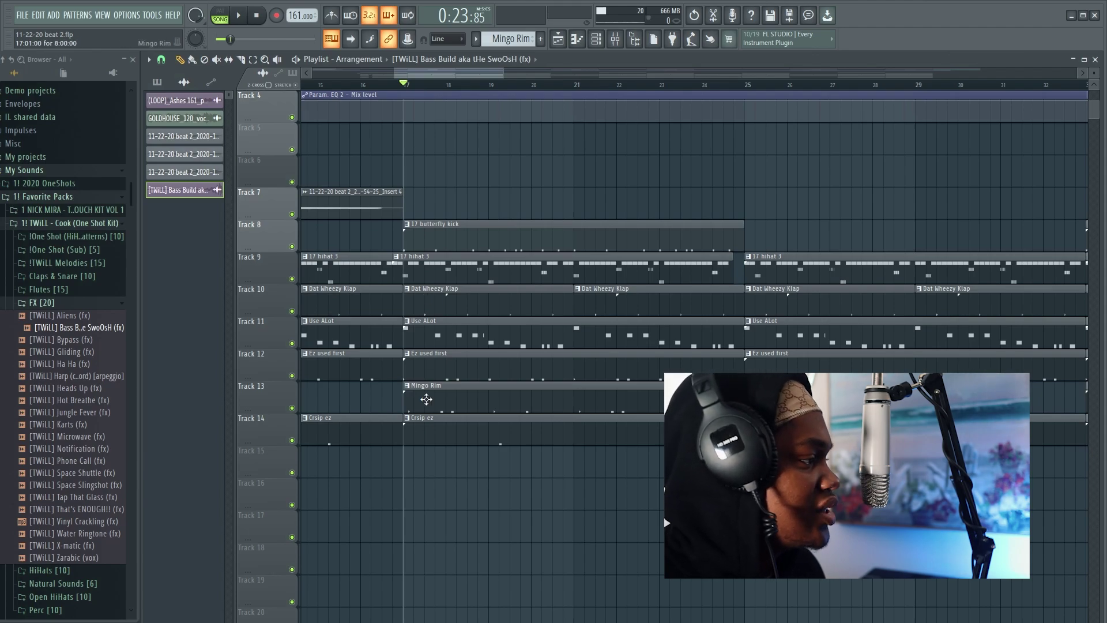
{"action": "left_click", "coordinate": [406, 321]}
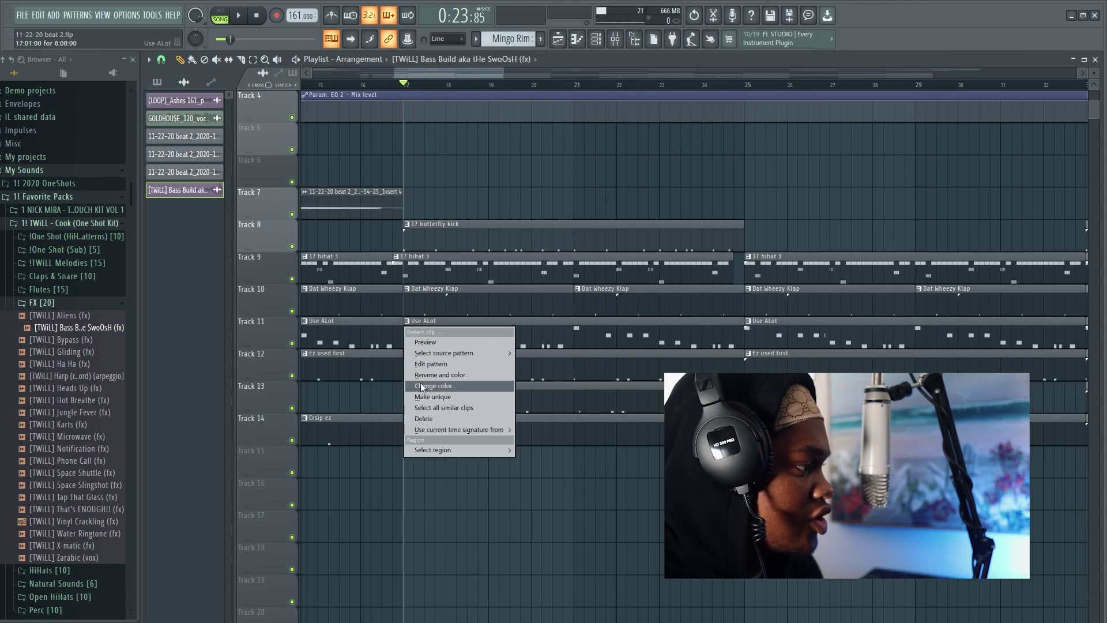
{"action": "left_click", "coordinate": [439, 396]}
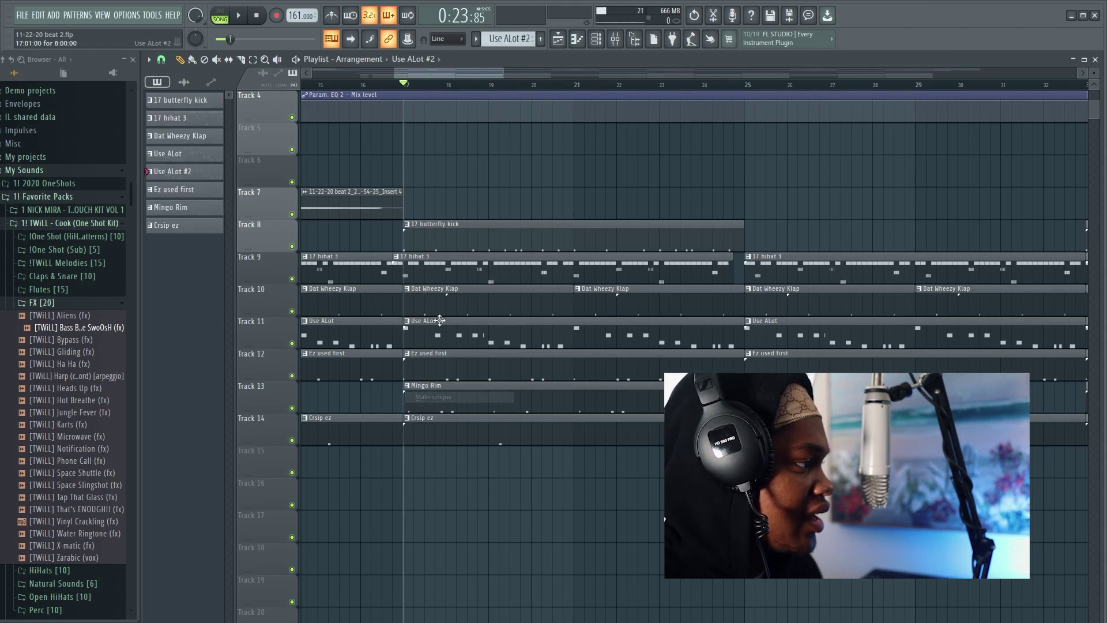
- Open the Shoter notes of Use ALot #2, add short A#4 and C5 notes in the first two bars, and audition them
{"action": "left_click", "coordinate": [606, 42]}
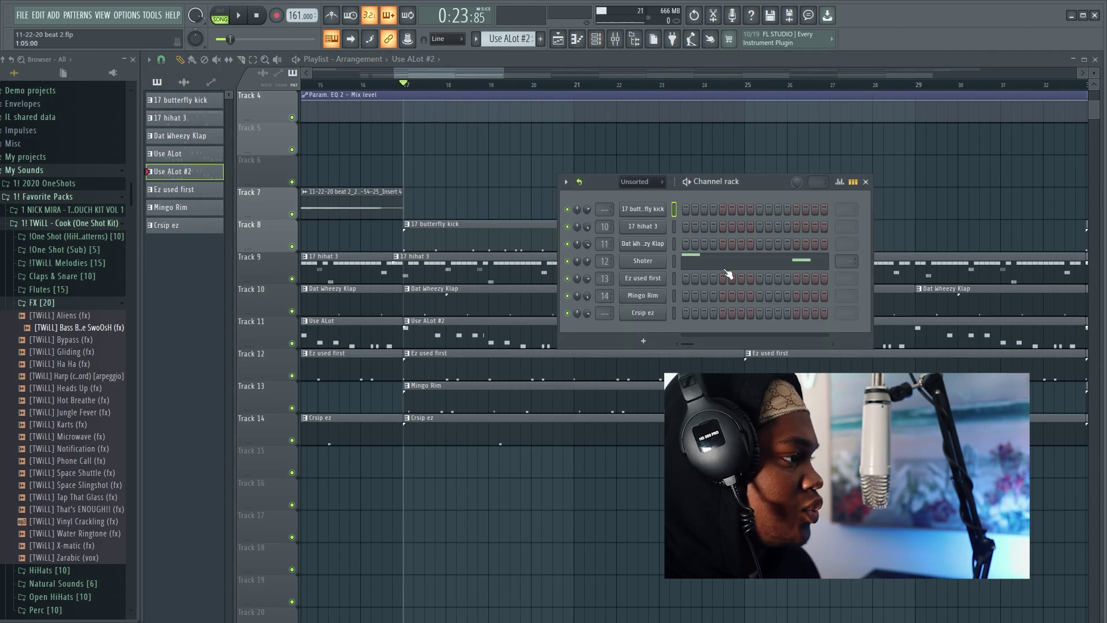
{"action": "left_click", "coordinate": [729, 273]}
{"action": "scroll", "coordinate": [244, 77], "scroll_direction": "up", "scroll_amount": 2}
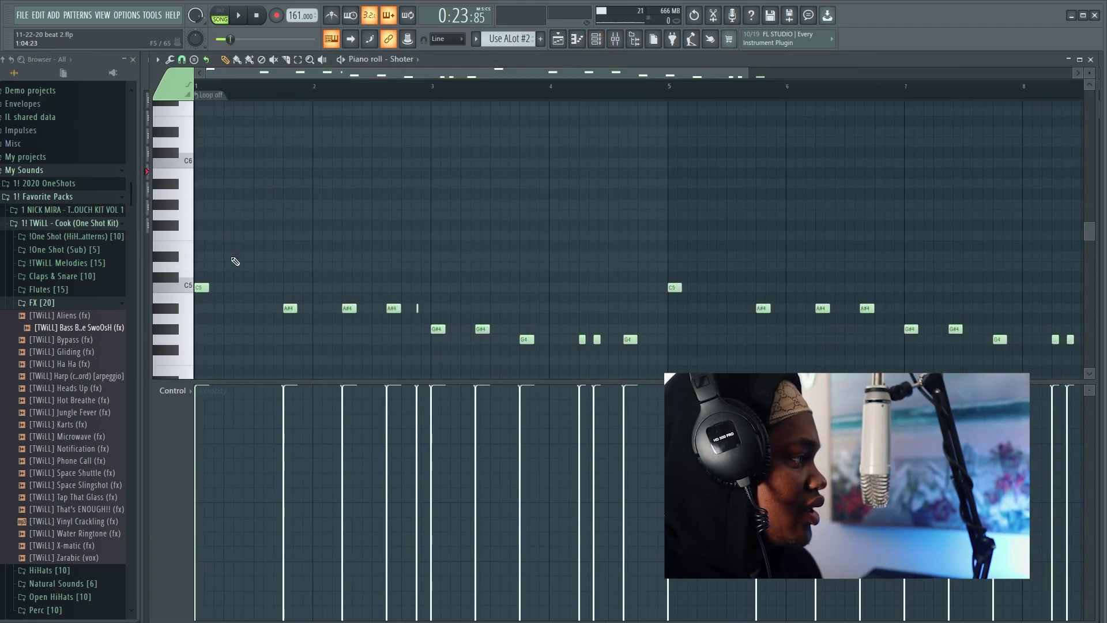
{"action": "key", "text": "space"}
{"action": "left_click", "coordinate": [260, 290]}
{"action": "key", "text": "space"}
{"action": "key", "text": "space"}
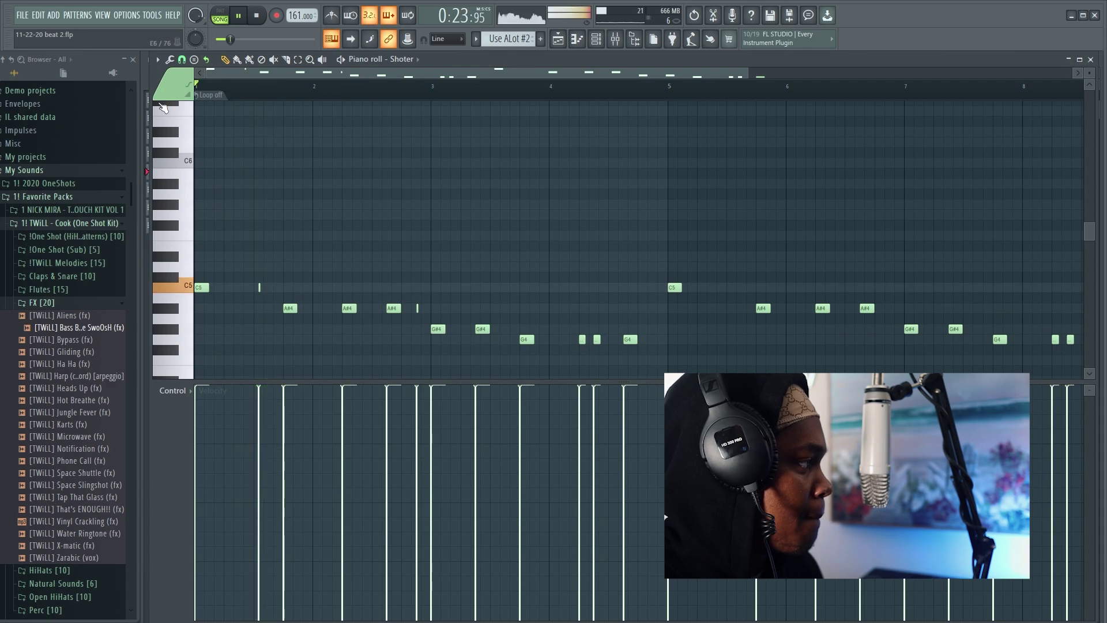
{"action": "key", "text": "space"}
- Raise the first C5 note of the Shoter part by one octave to C6 and play it back
{"action": "left_click", "coordinate": [183, 60]}
{"action": "left_click", "coordinate": [197, 89]}
{"action": "key", "text": "space"}
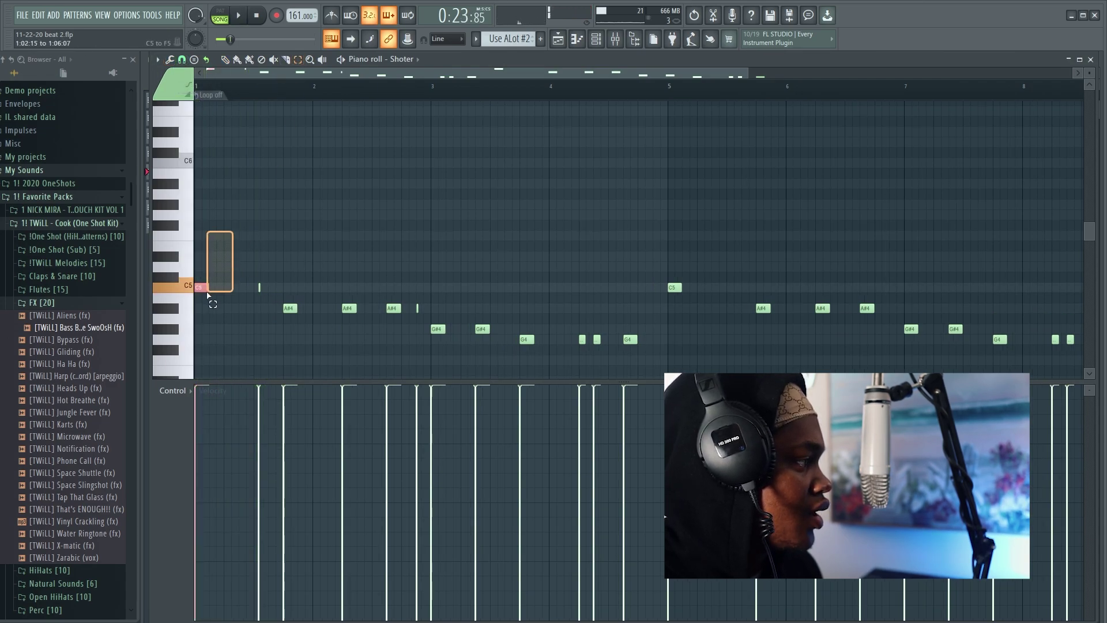
{"action": "left_click_drag", "start_coordinate": [208, 295], "coordinate": [212, 294]}
{"action": "key", "text": "ctrl+Up"}
{"action": "key", "text": "space"}
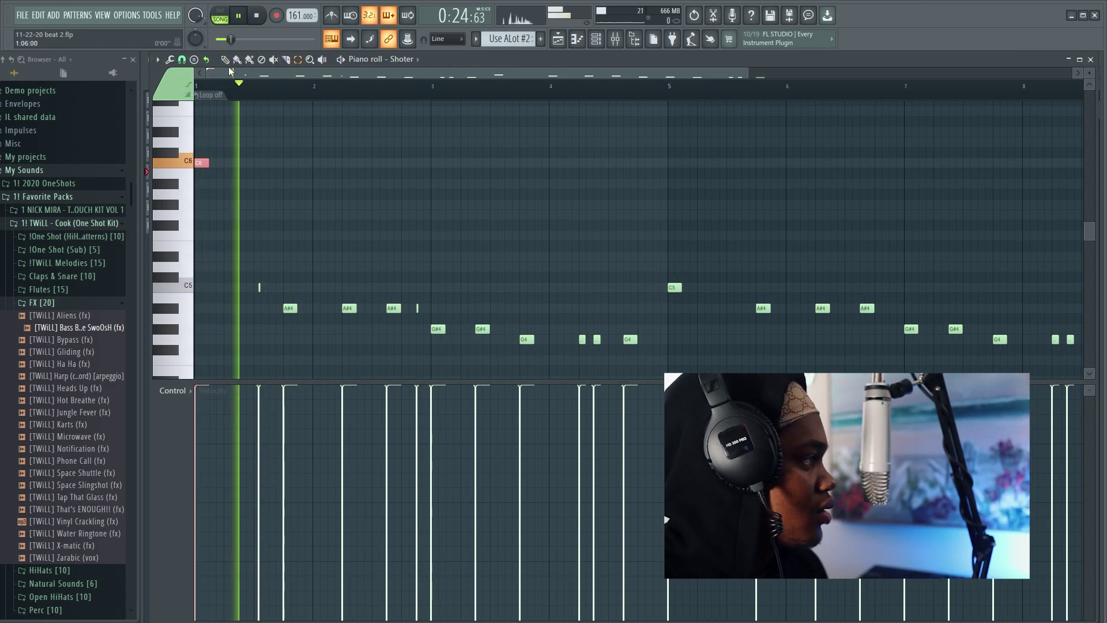
- Delete the short C5 note in bar 1, place a short C6 note slightly earlier instead, and audition the result
{"action": "key", "text": "space"}
{"action": "right_click", "coordinate": [260, 288]}
{"action": "key", "text": "space"}
{"action": "key", "text": "space"}
{"action": "key", "text": "space"}
{"action": "left_click", "coordinate": [240, 166]}
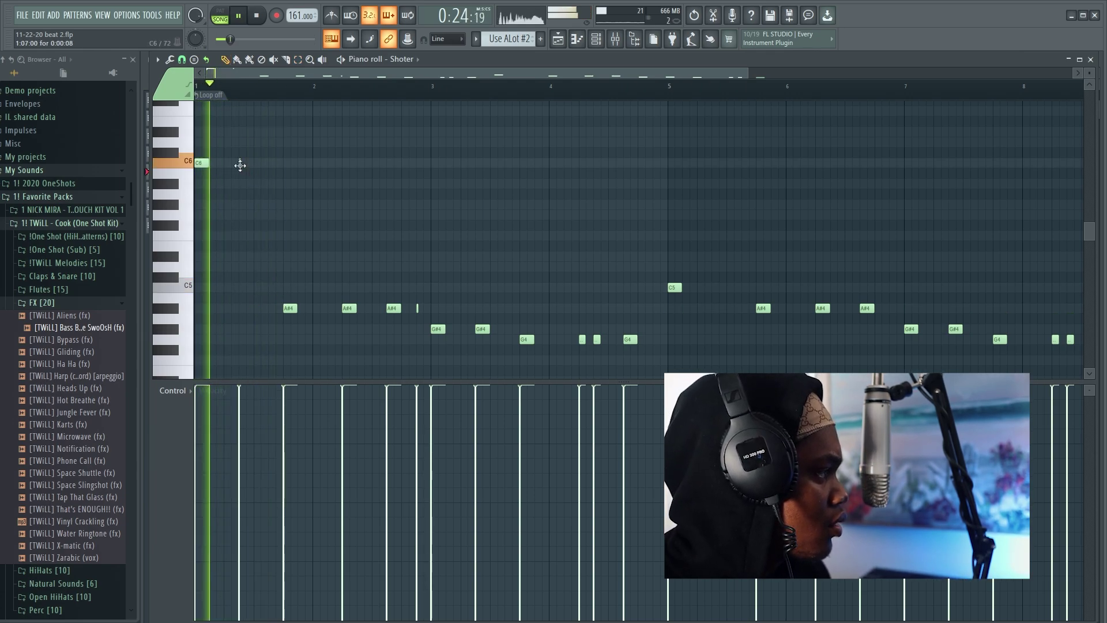
{"action": "key", "text": "space"}
- Check the Shoter notes' panning during playback and delete the very short A#4 note near the end of bar 2
{"action": "left_click", "coordinate": [176, 390]}
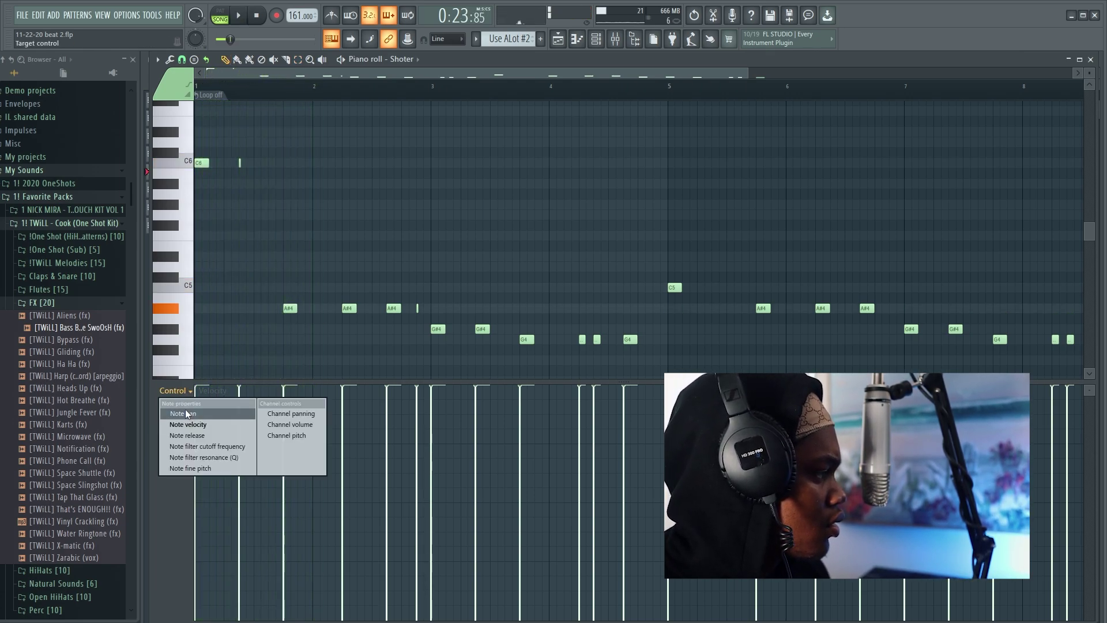
{"action": "left_click", "coordinate": [186, 414]}
{"action": "key", "text": "space"}
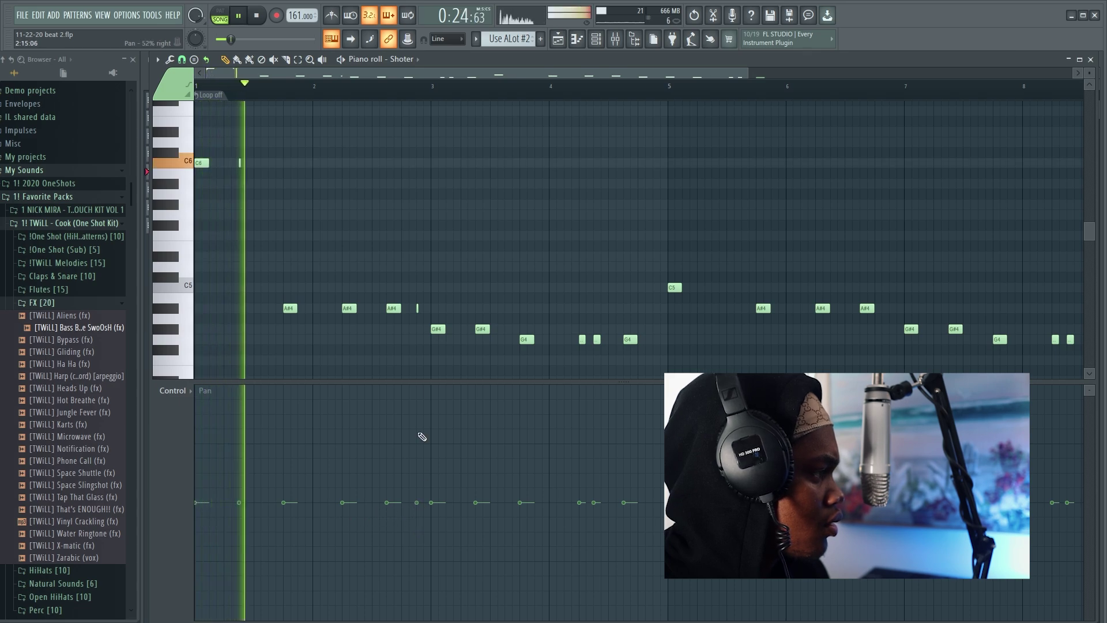
{"action": "right_click", "coordinate": [418, 309]}
{"action": "left_click", "coordinate": [173, 391]}
{"action": "left_click", "coordinate": [186, 424]}
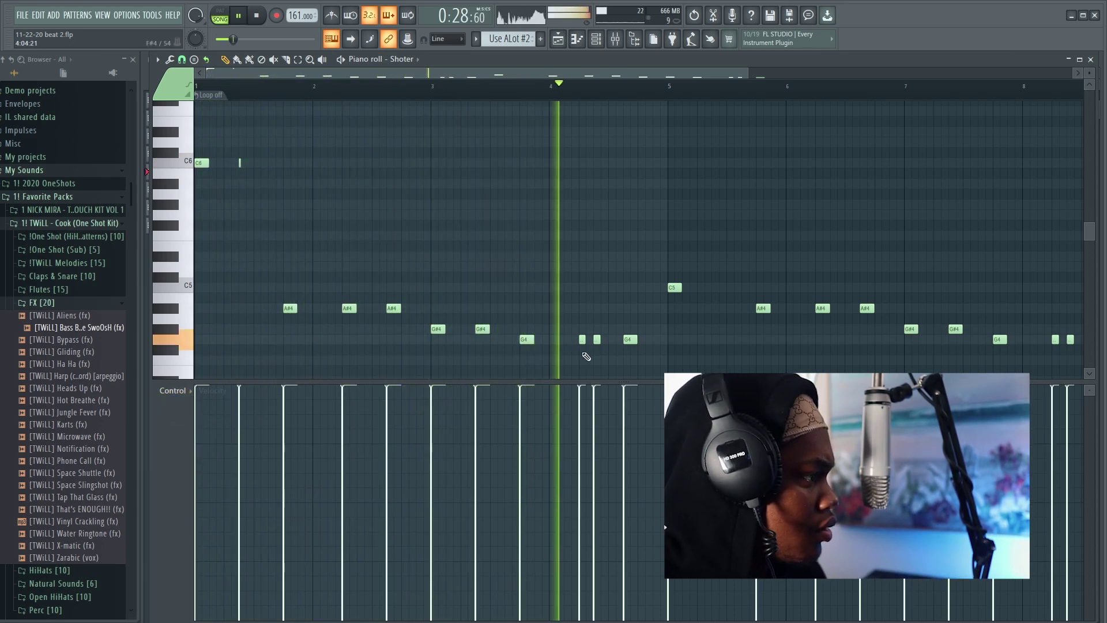
- Replace the last two G4 notes in bar 4 with very short G4 notes slightly later and play the part back
{"action": "key", "text": "space"}
{"action": "right_click", "coordinate": [597, 341]}
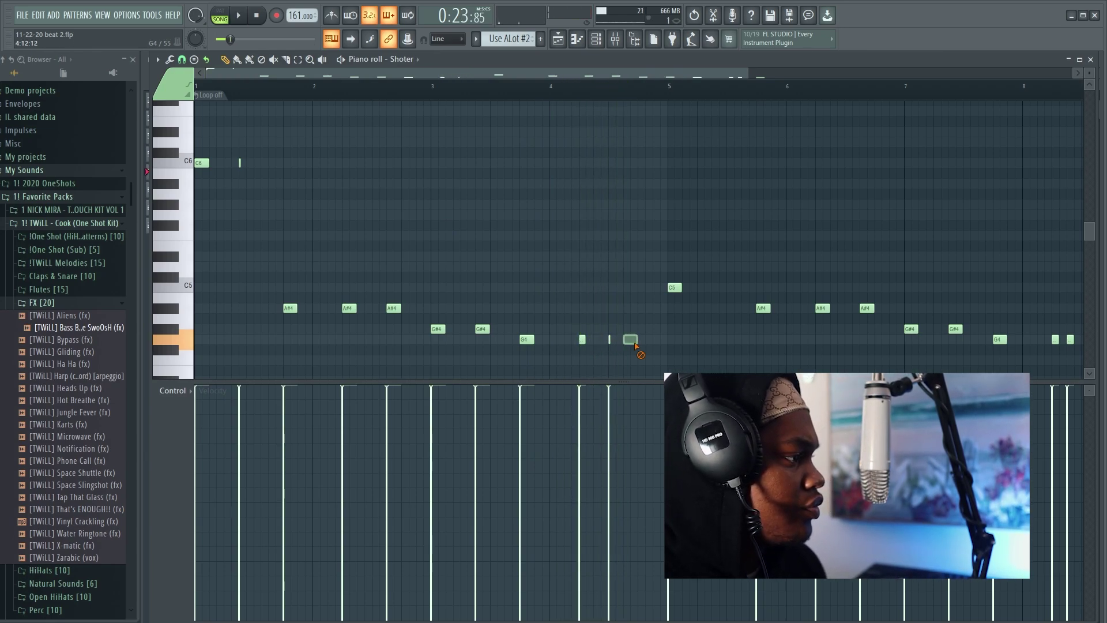
{"action": "key", "text": "space"}
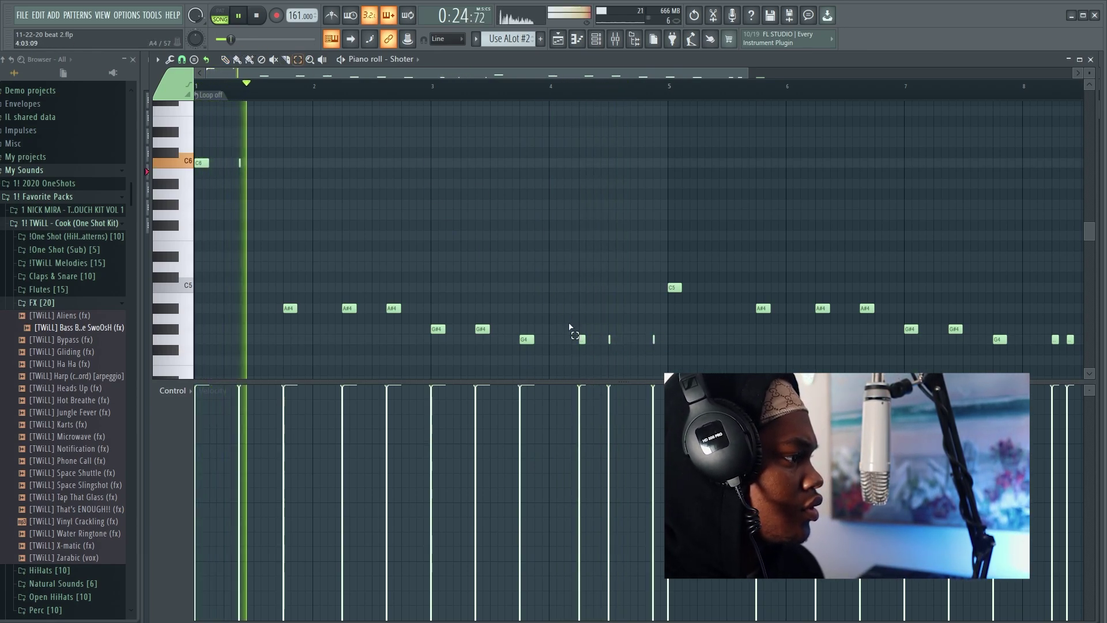
- Raise the first two G4 notes of bar 4 by one octave and check the note panning during playback
{"action": "left_click_drag", "start_coordinate": [569, 327], "coordinate": [622, 346]}
{"action": "key", "text": "ctrl+Up"}
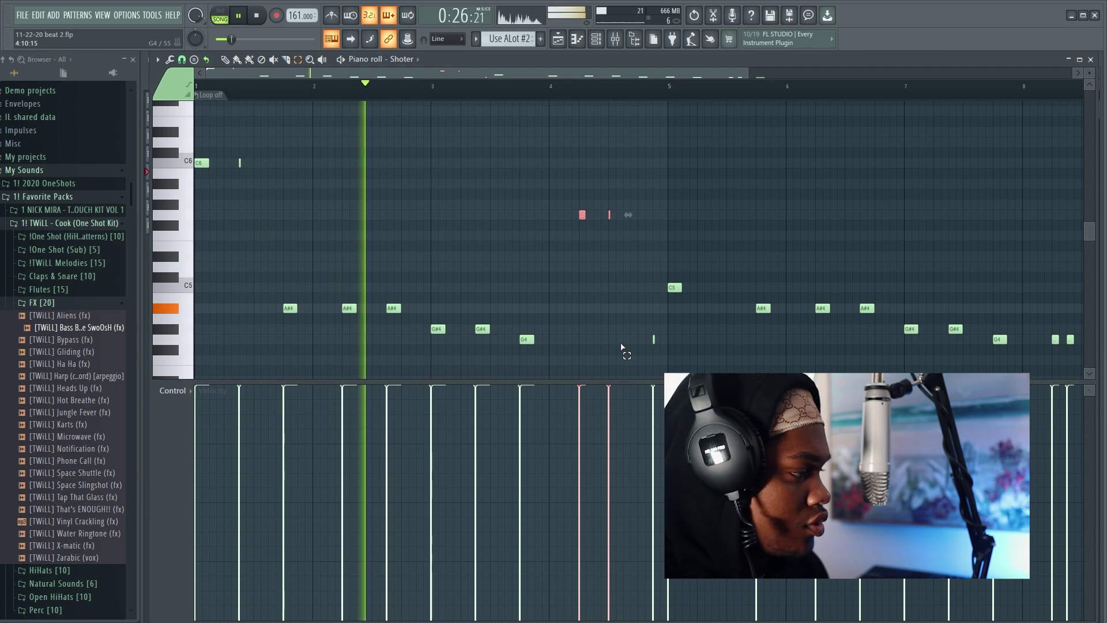
{"action": "left_click", "coordinate": [173, 391]}
{"action": "left_click", "coordinate": [181, 414]}
{"action": "left_click", "coordinate": [173, 390]}
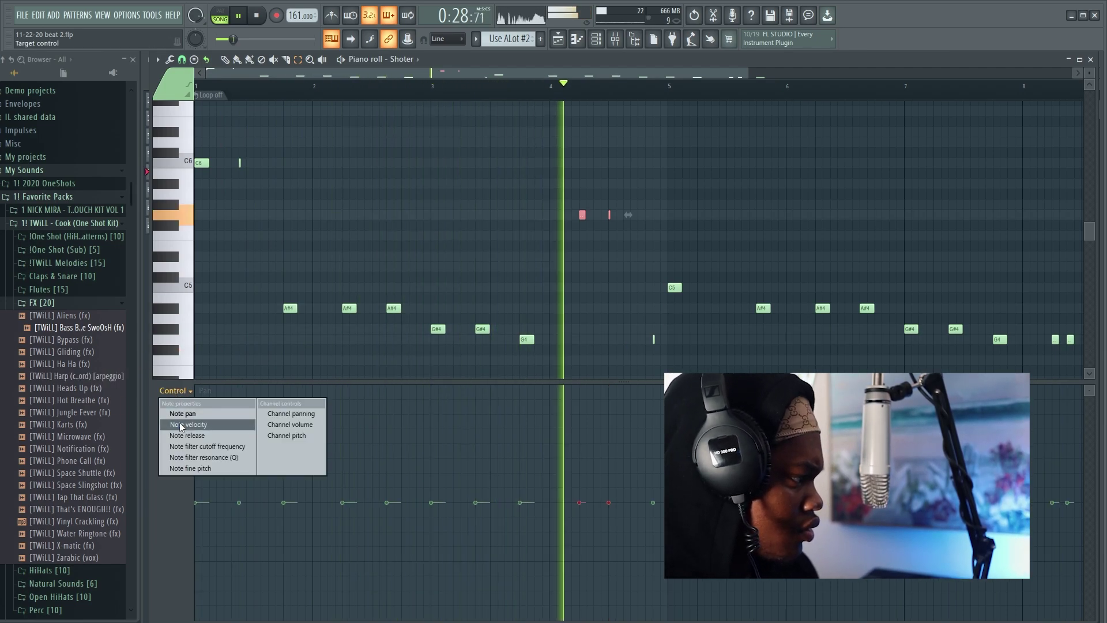
{"action": "left_click", "coordinate": [179, 423]}
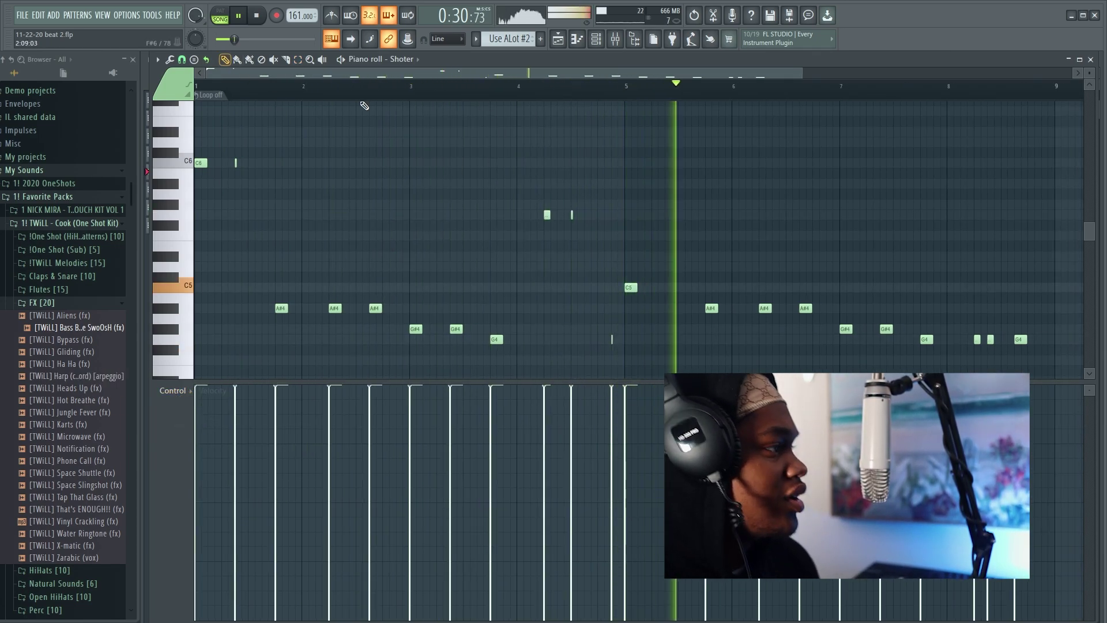
- Stop playback, close the Shoter piano roll, and place the playlist playhead at bar 13
{"action": "key", "text": "space"}
{"action": "scroll", "coordinate": [364, 101], "scroll_direction": "down", "scroll_amount": 2}
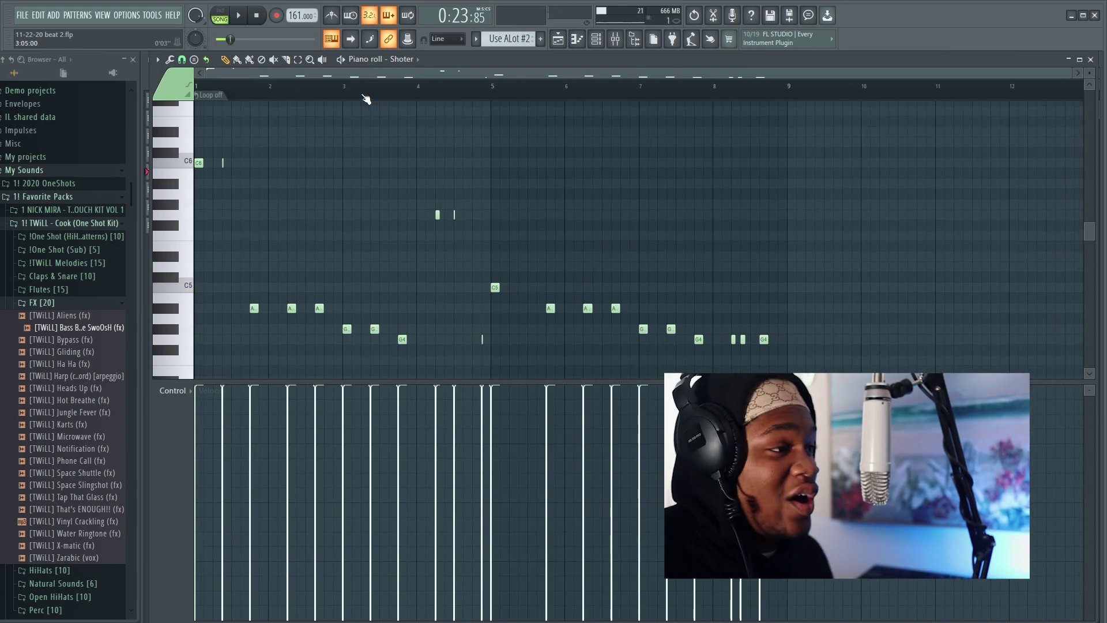
{"action": "left_click", "coordinate": [1092, 60]}
{"action": "left_click", "coordinate": [395, 87]}
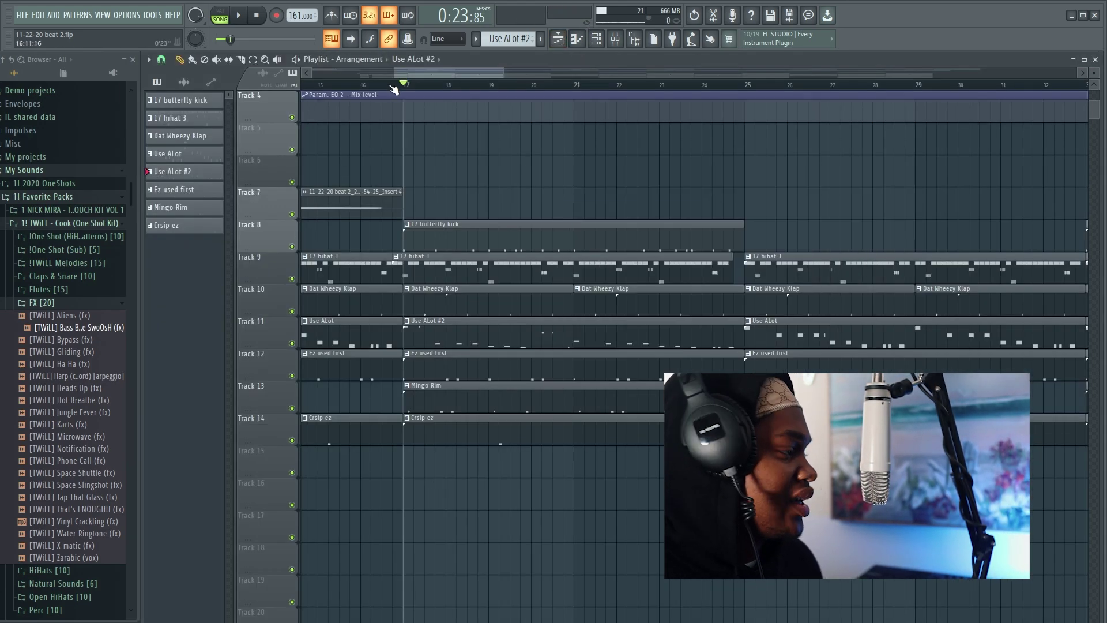
{"action": "scroll", "coordinate": [393, 87], "scroll_direction": "down", "scroll_amount": 2}
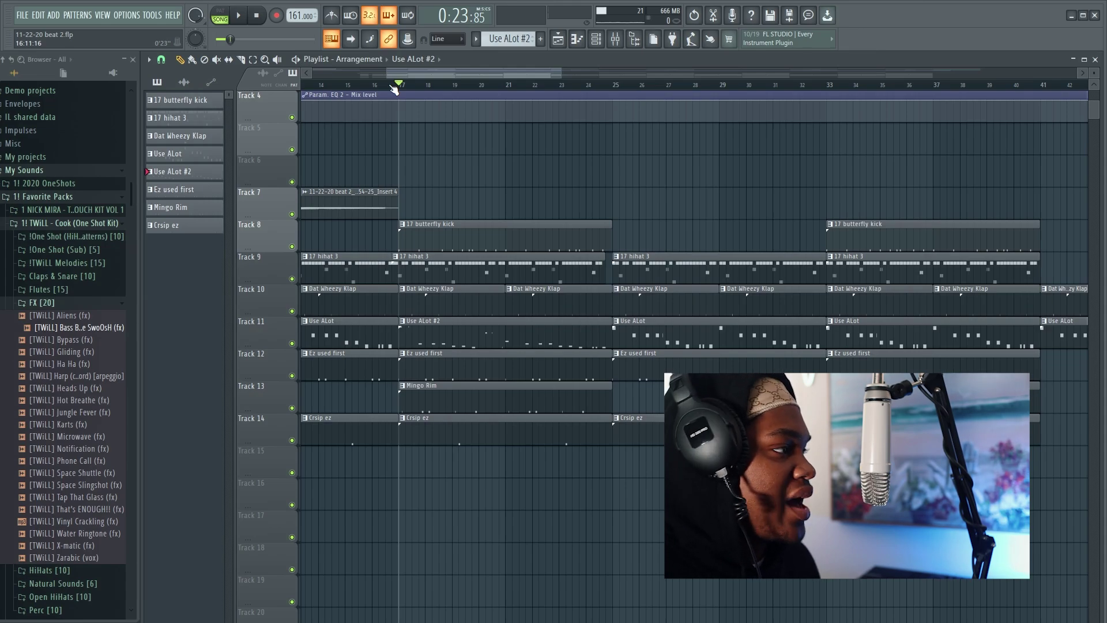
{"action": "scroll", "coordinate": [382, 90], "scroll_direction": "down", "scroll_amount": 3}
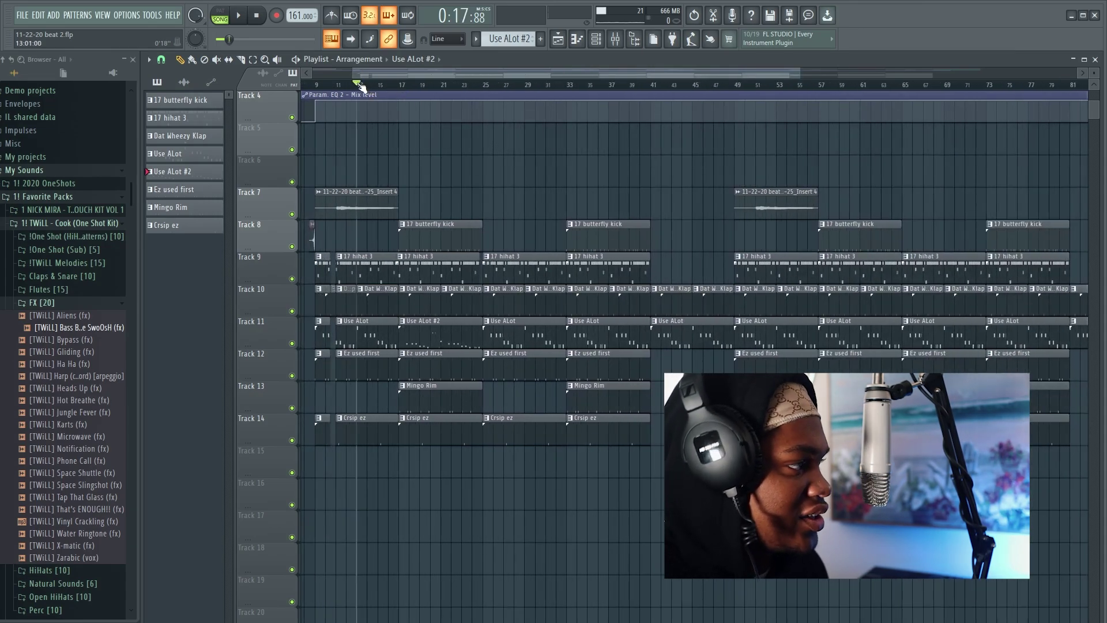
{"action": "scroll", "coordinate": [371, 90], "scroll_direction": "up", "scroll_amount": 1}
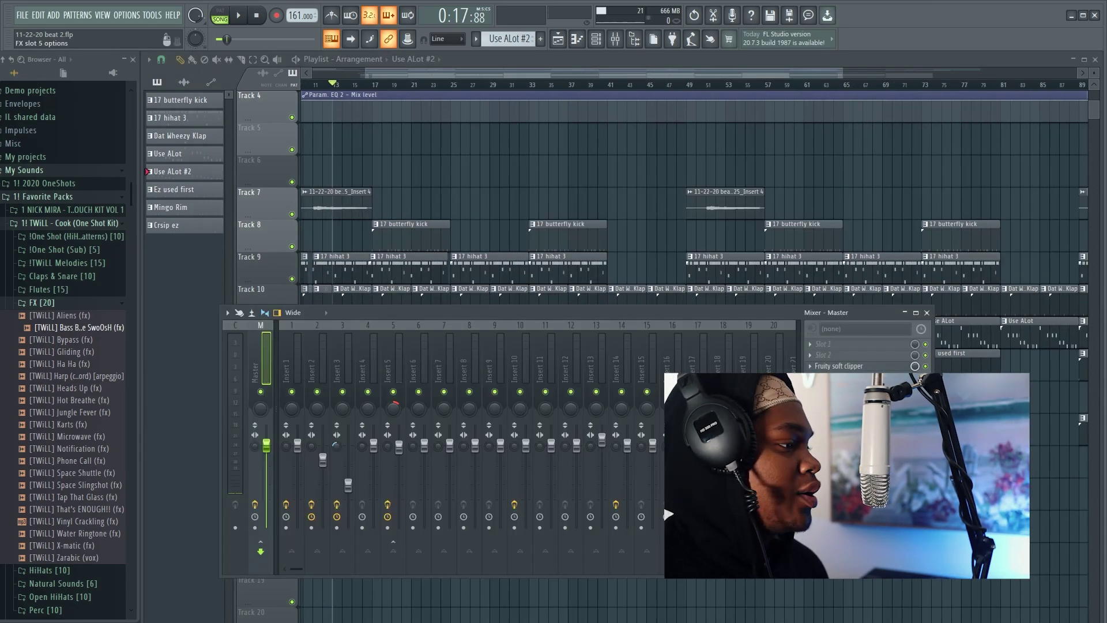
- Open the Fruity soft clipper on the Master mixer track and inspect its curve
{"action": "left_click", "coordinate": [839, 366]}
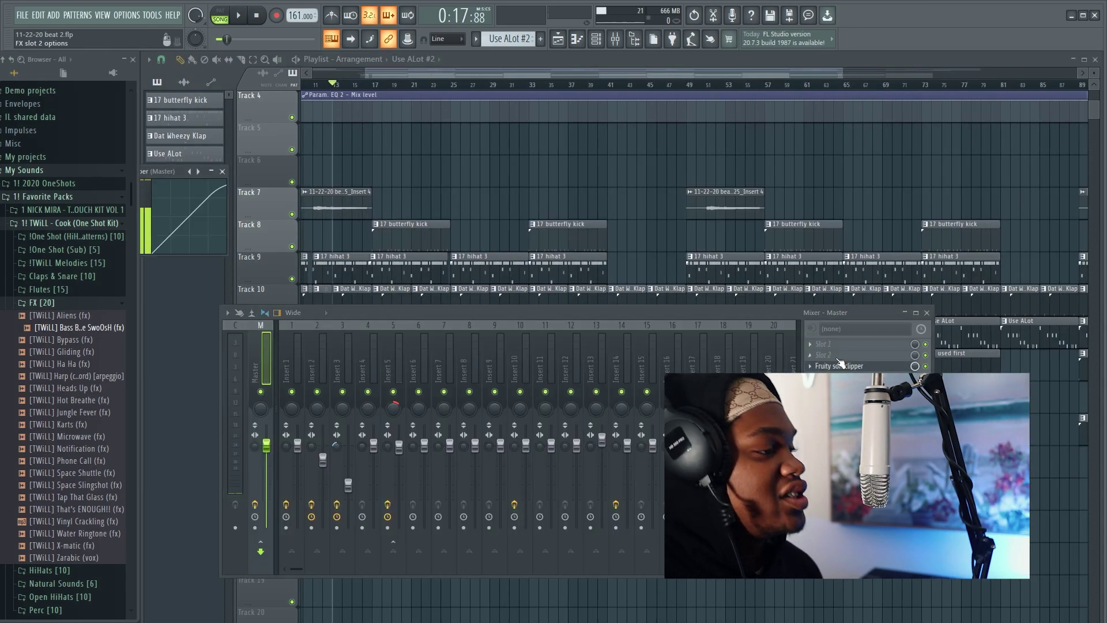
{"action": "left_click_drag", "start_coordinate": [174, 175], "coordinate": [629, 310]}
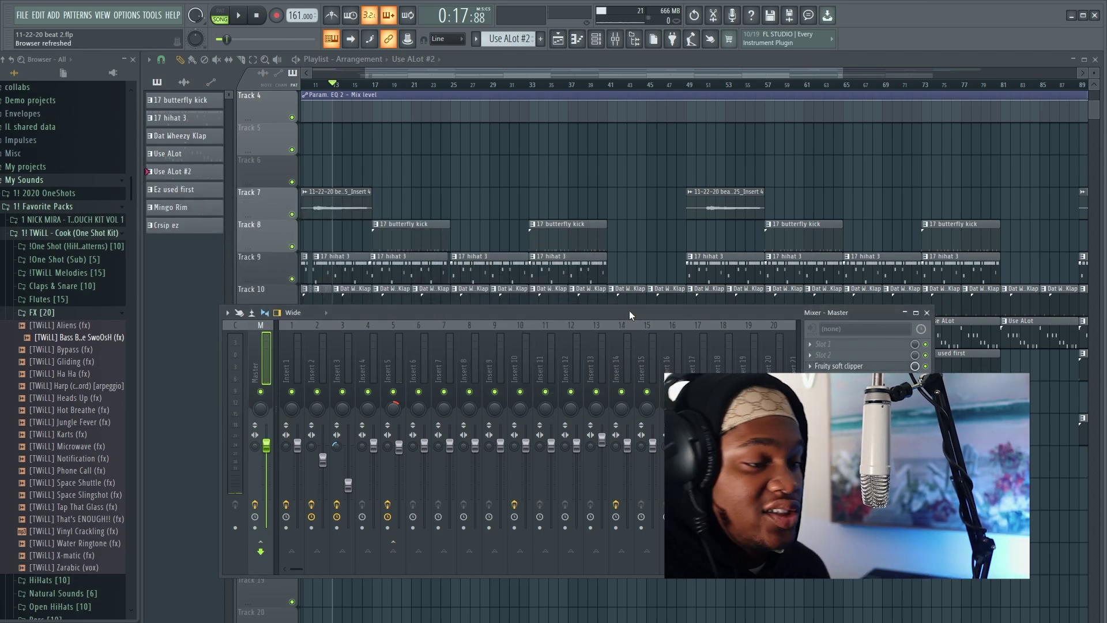